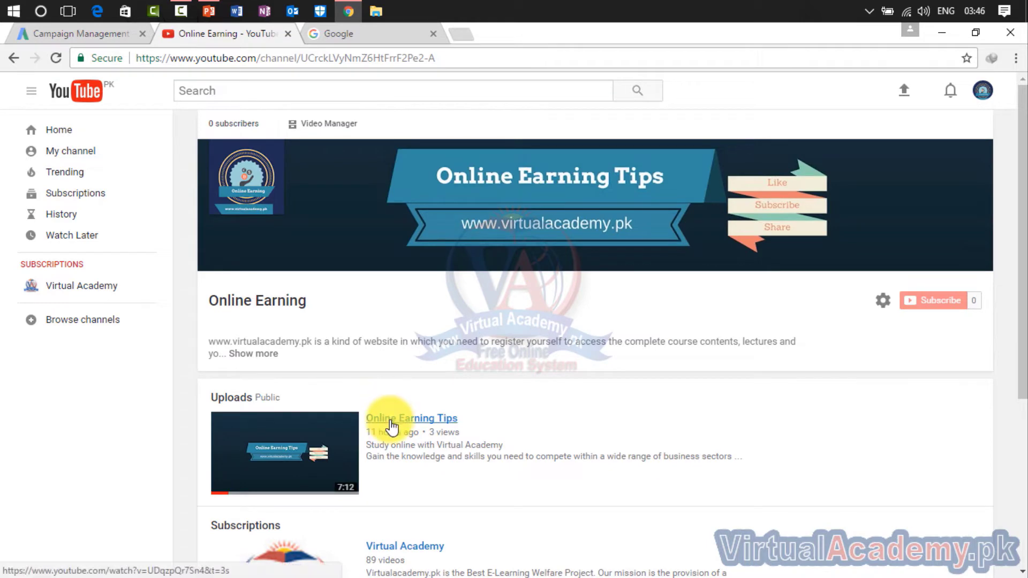
Open the uploaded "Online Earning Tips" video from the channel, pause it and view the details below the player
left_click(392, 412)
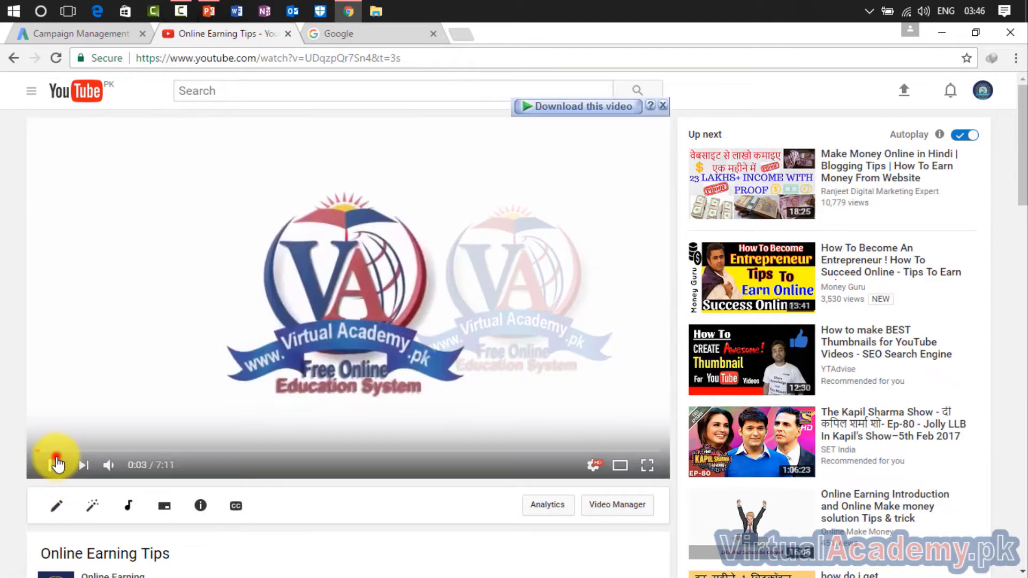
left_click(53, 464)
scroll(160, 410, "down", 5)
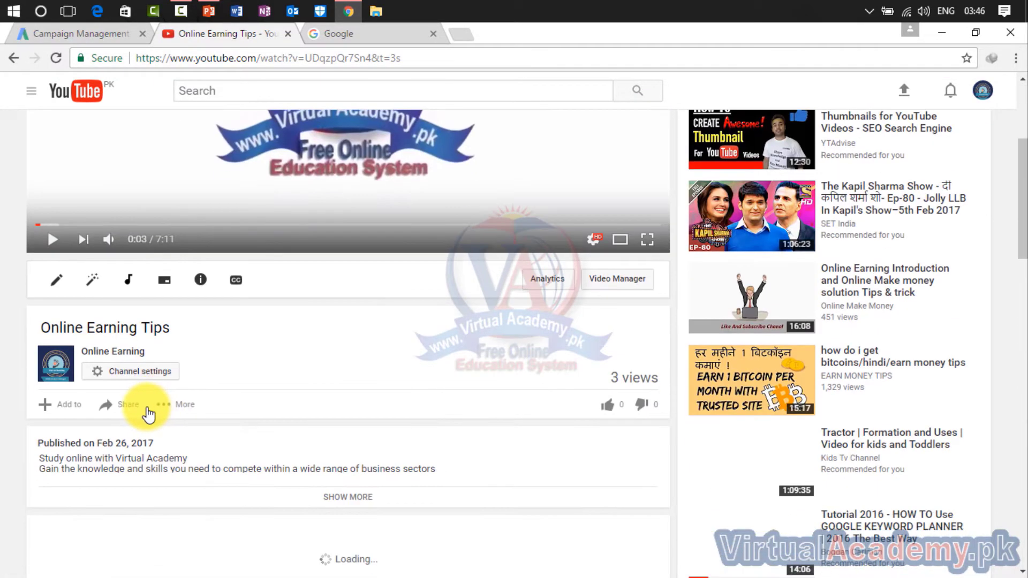
scroll(280, 269, "up", 5)
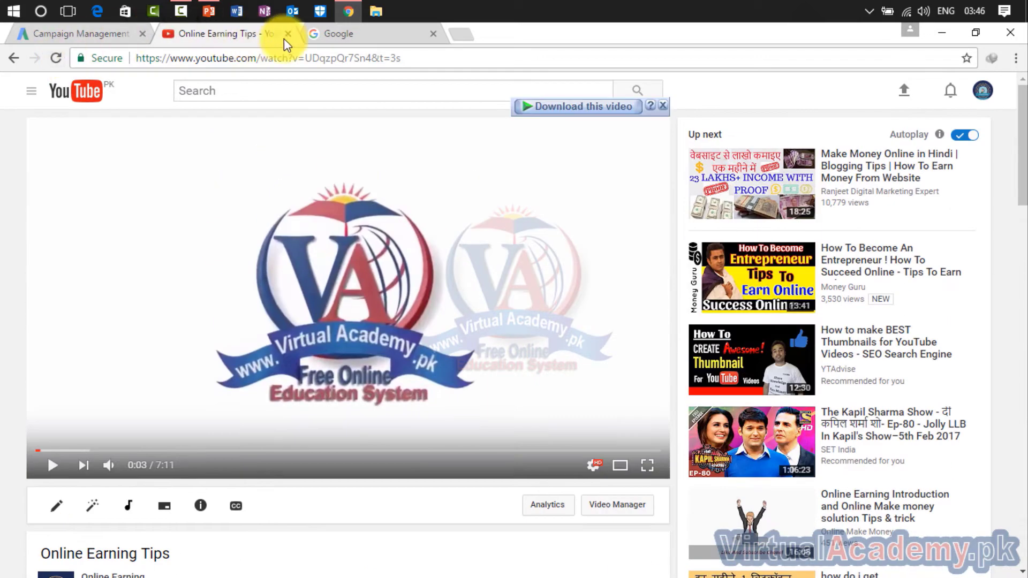
In a separate YouTube tab, look up the search suggestions for "online earning" and "online earning t"
key("ctrl+shift+t")
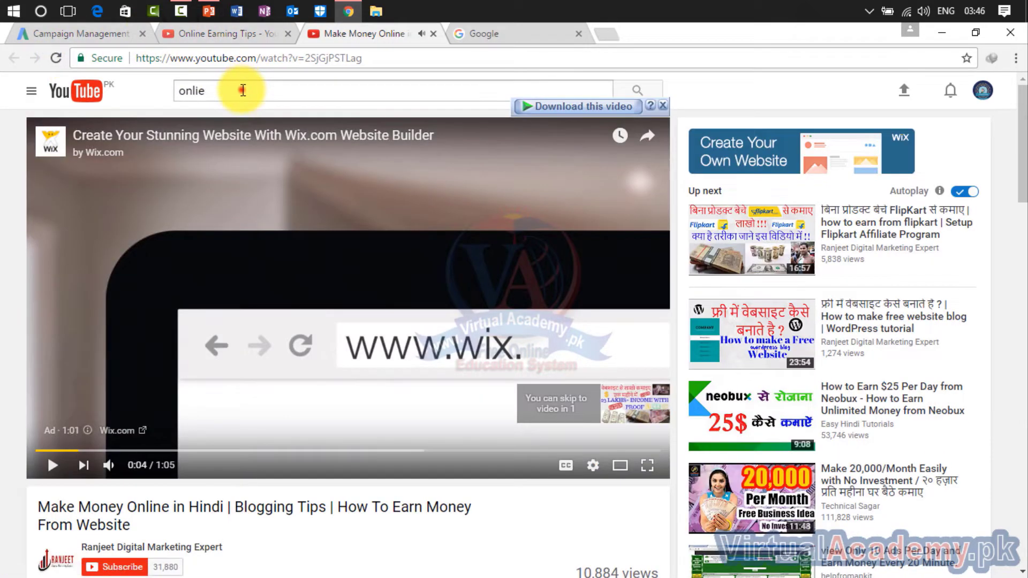
left_click(242, 90)
type("ear")
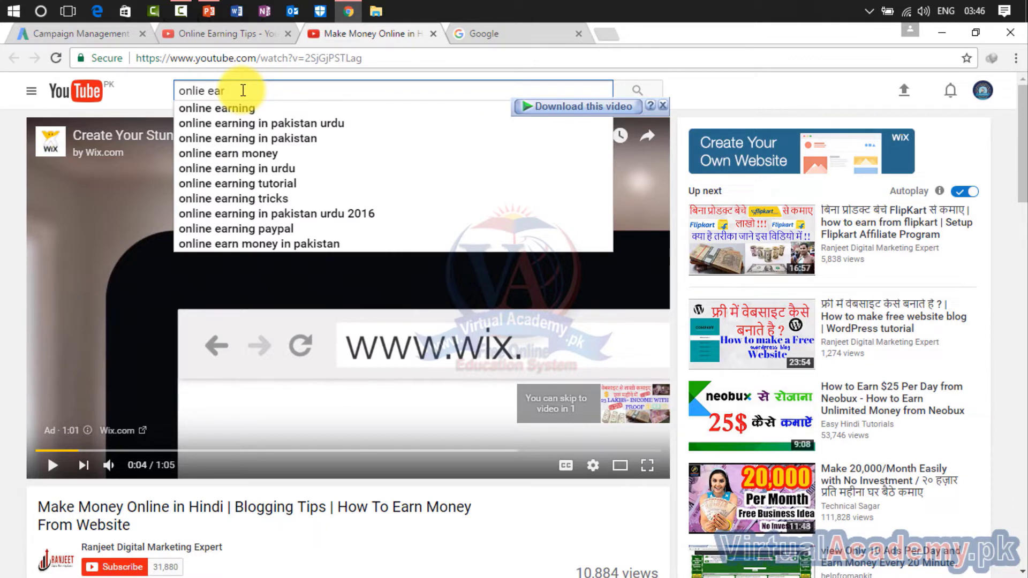
key("Down")
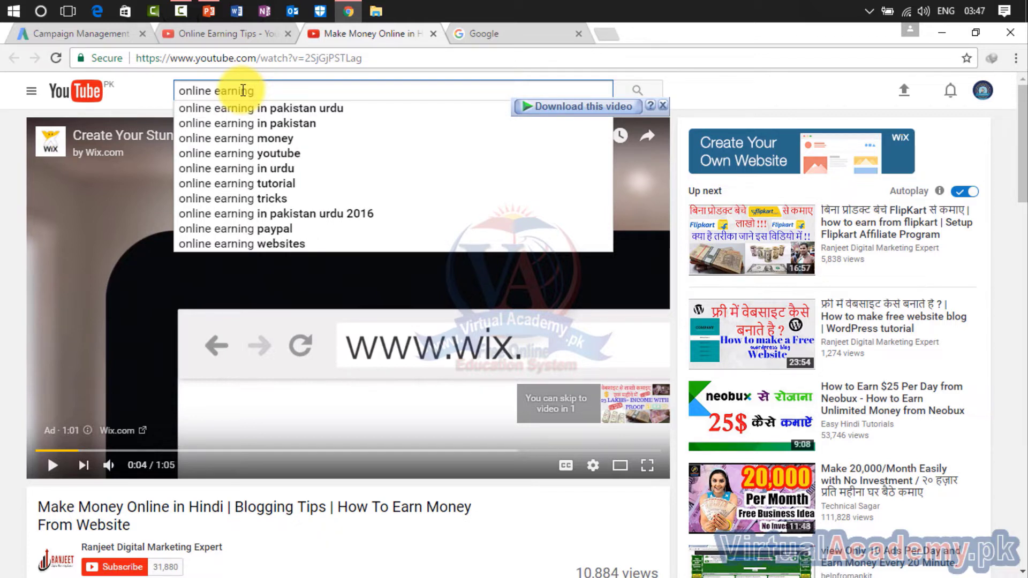
type("t")
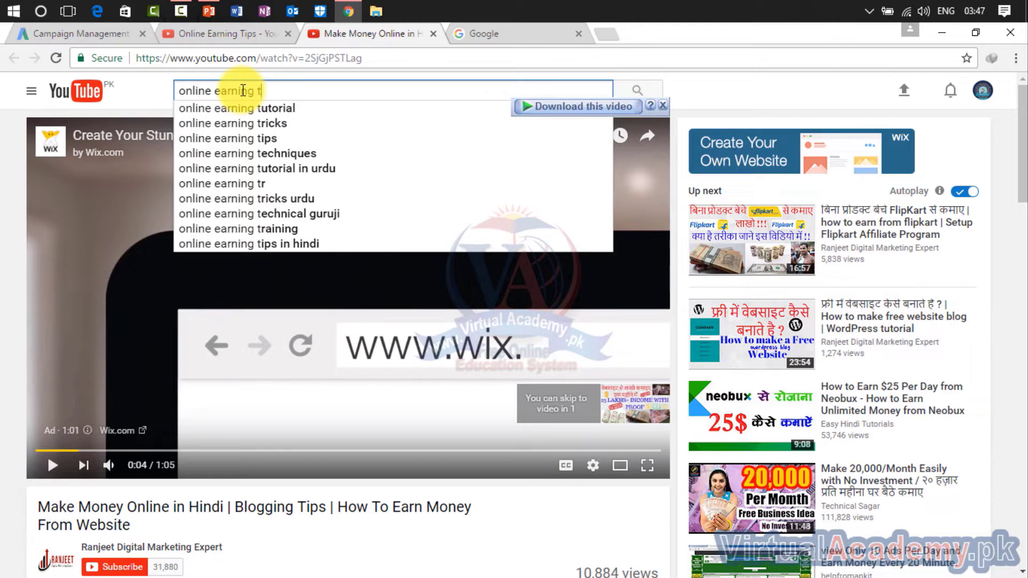
key("Down")
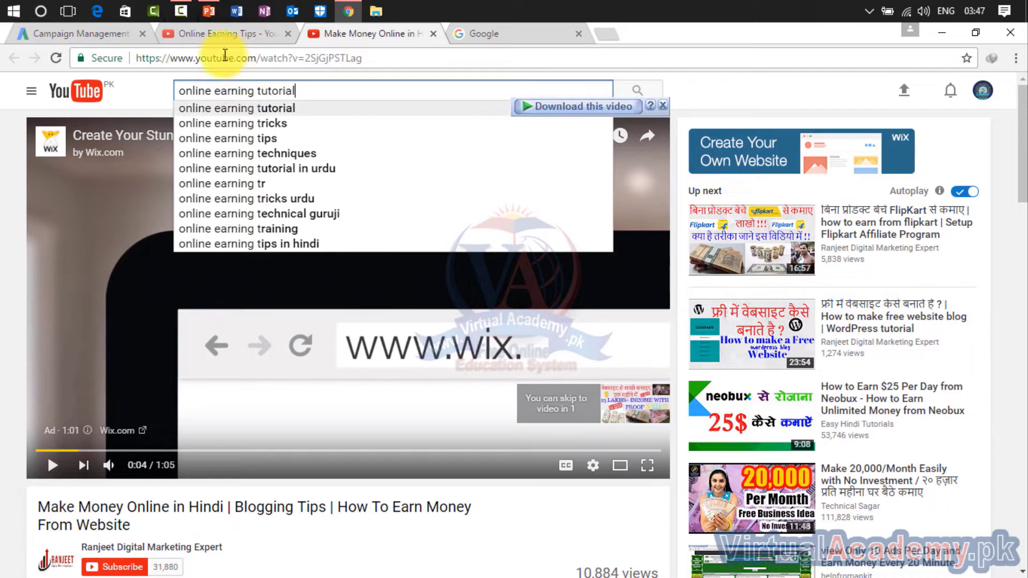
Return to the "Online Earning Tips" video and open its Info & Settings for editing
left_click(224, 37)
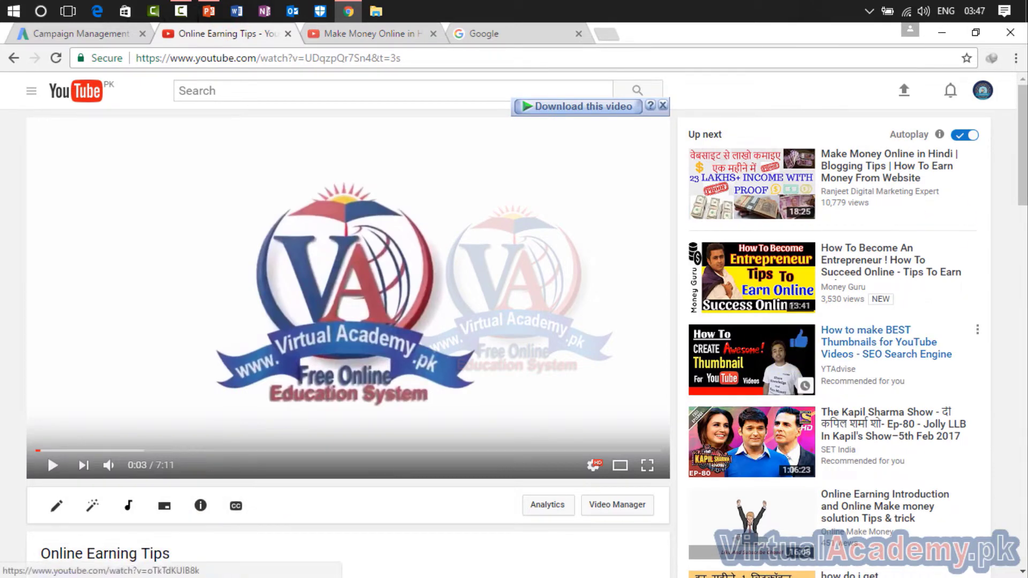
left_click_drag(1022, 126, 1020, 223)
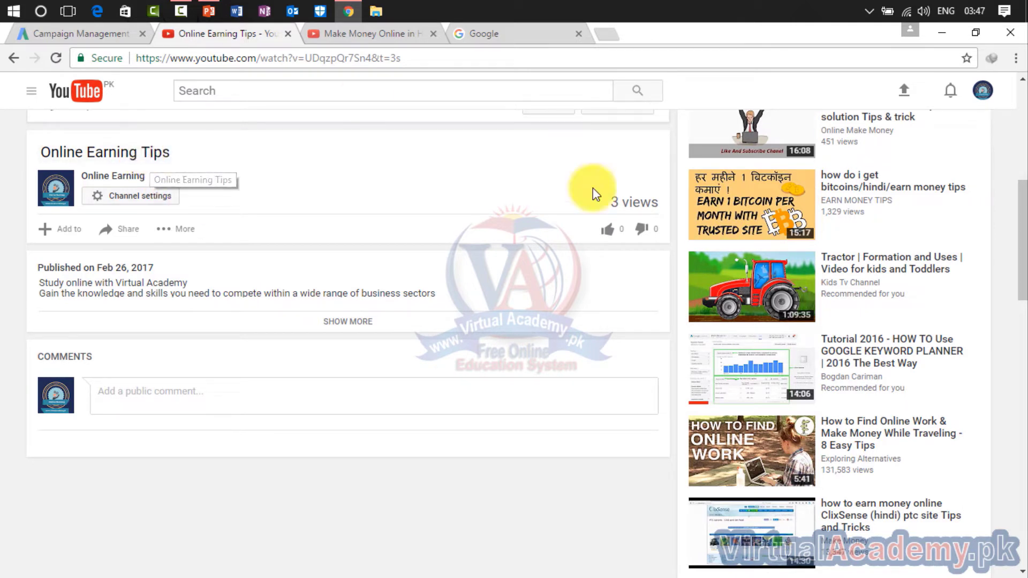
left_click_drag(1021, 194, 1020, 140)
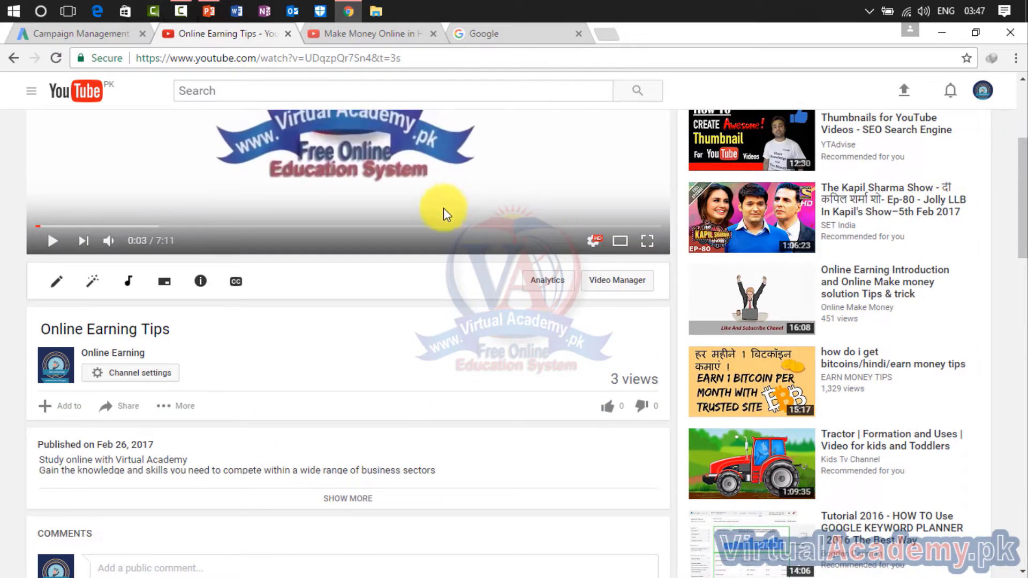
left_click(57, 282)
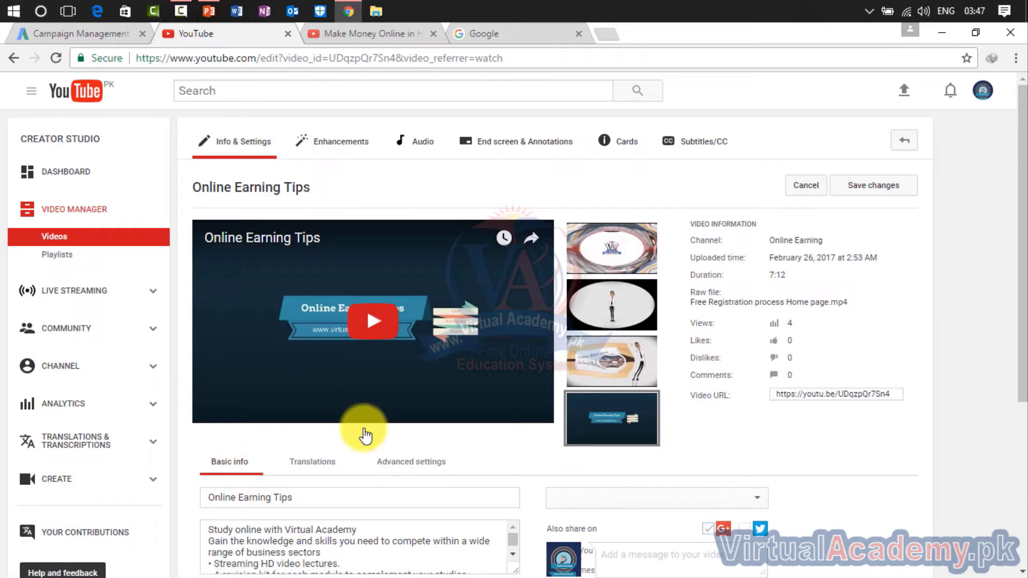
left_click_drag(1022, 134, 1014, 287)
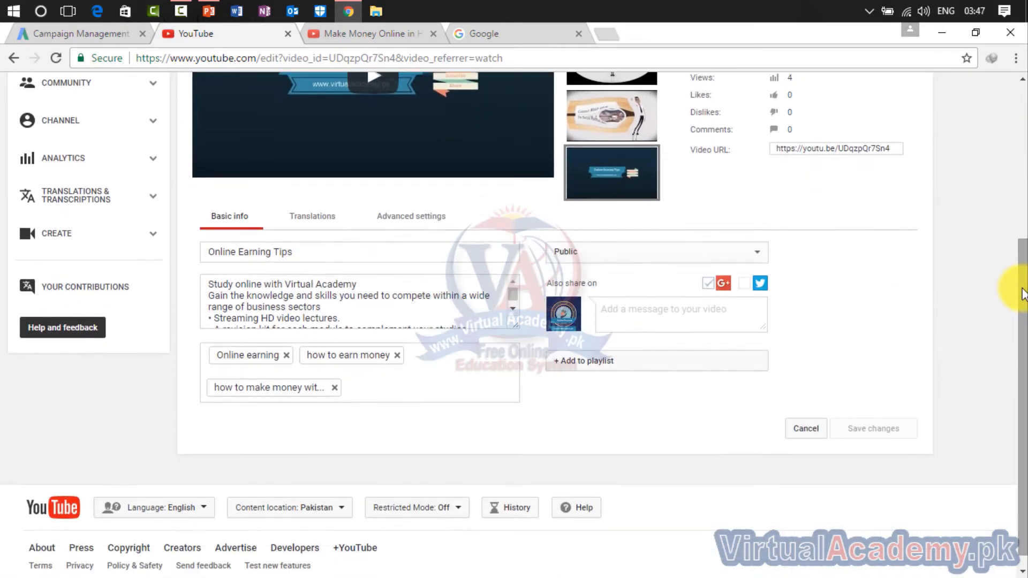
Add the tag "online earnign tricks" to the video's tags
left_click(363, 399)
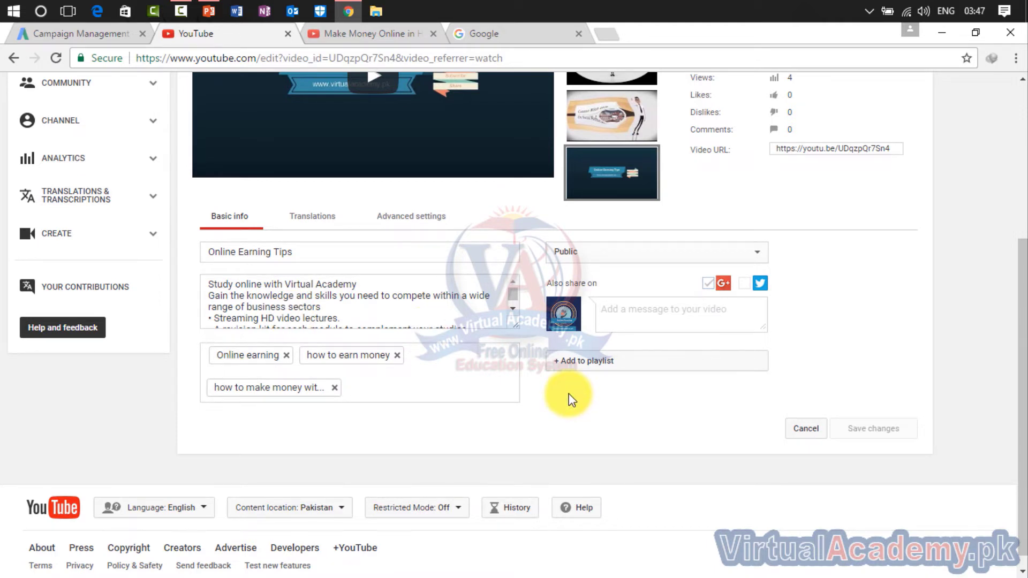
left_click(361, 259)
key("ctrl+a")
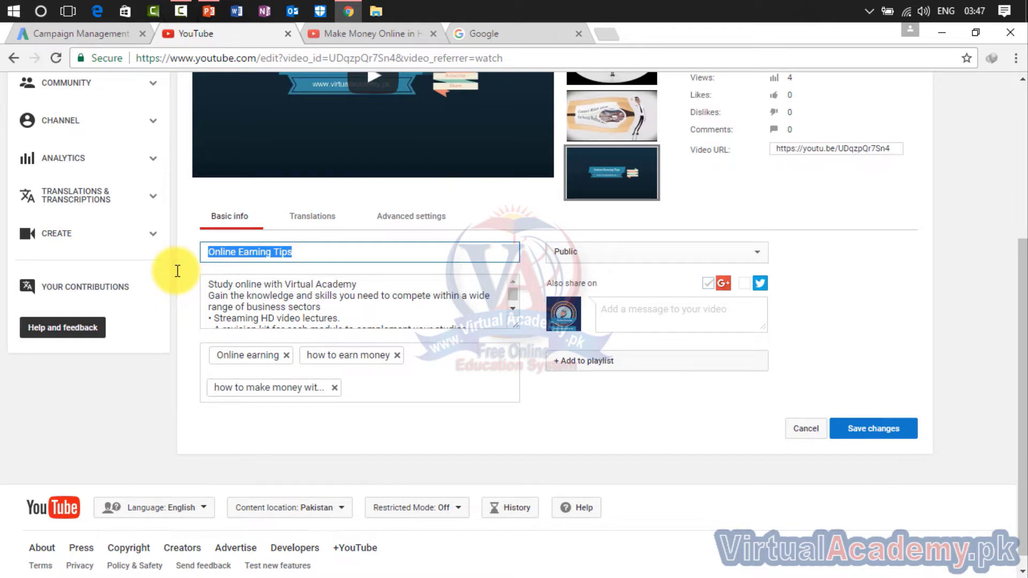
left_click(391, 396)
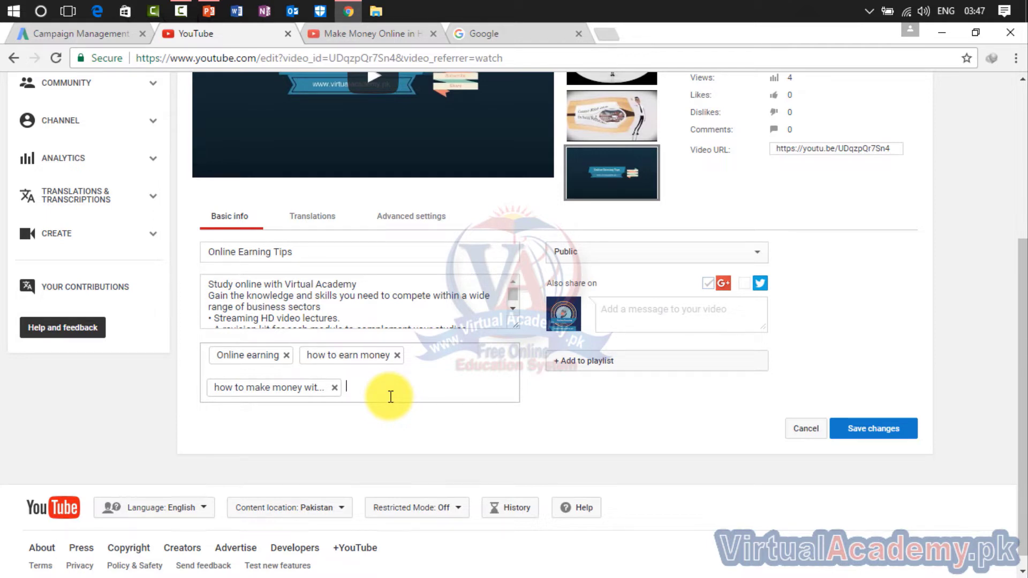
type("on")
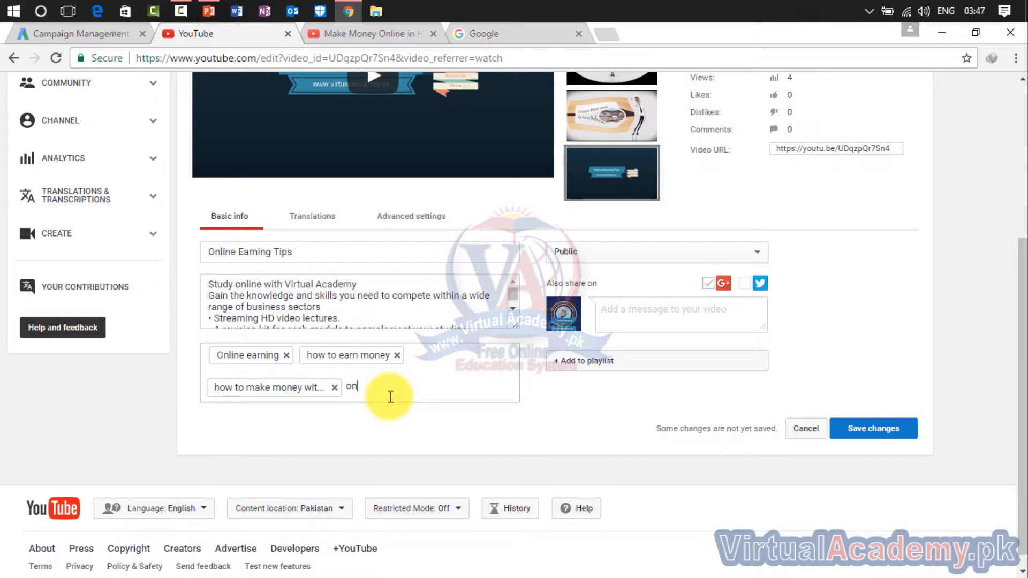
type("line earnign tricks")
key("Return")
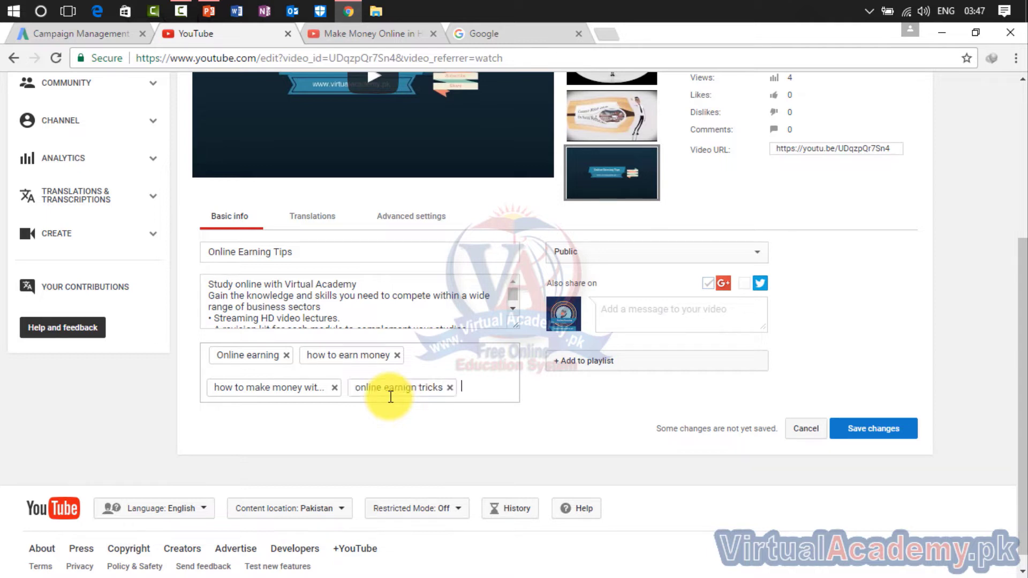
Add the tag "online earning tutorials" to the video's tags
type("online ")
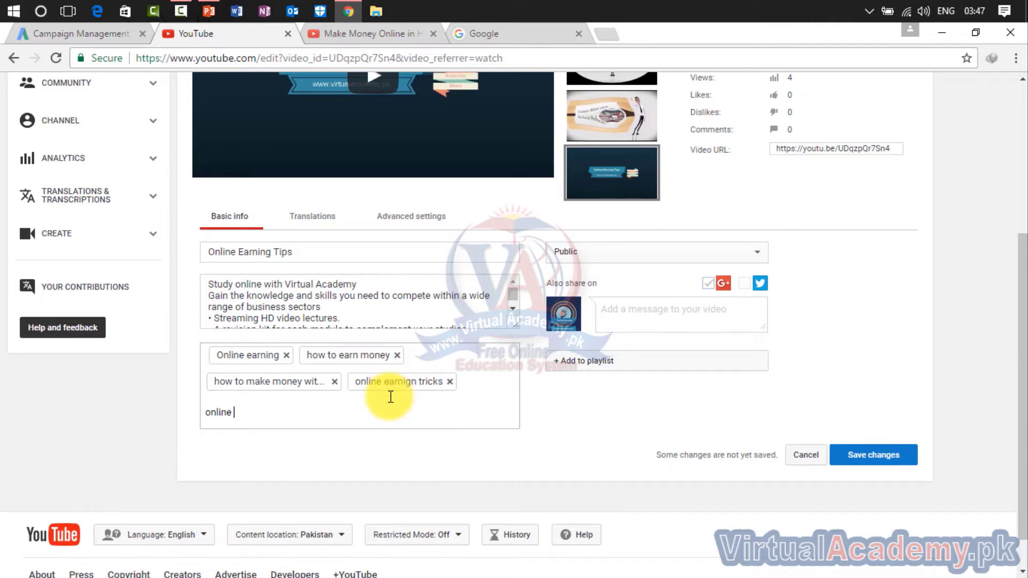
type("earning t")
type("utoirals")
key("Return")
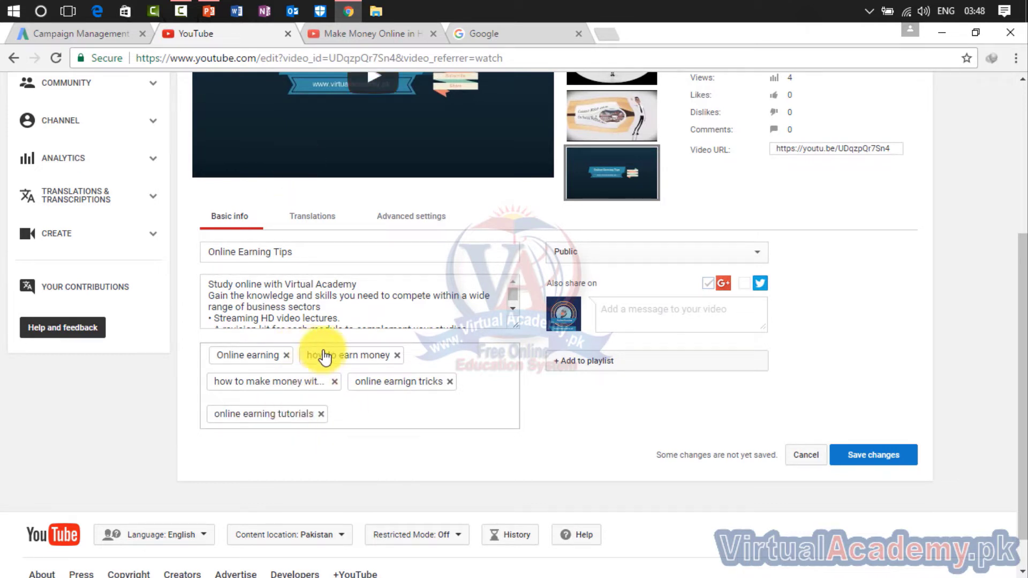
Enlarge the description box and review the video's full description and title
left_click(320, 306)
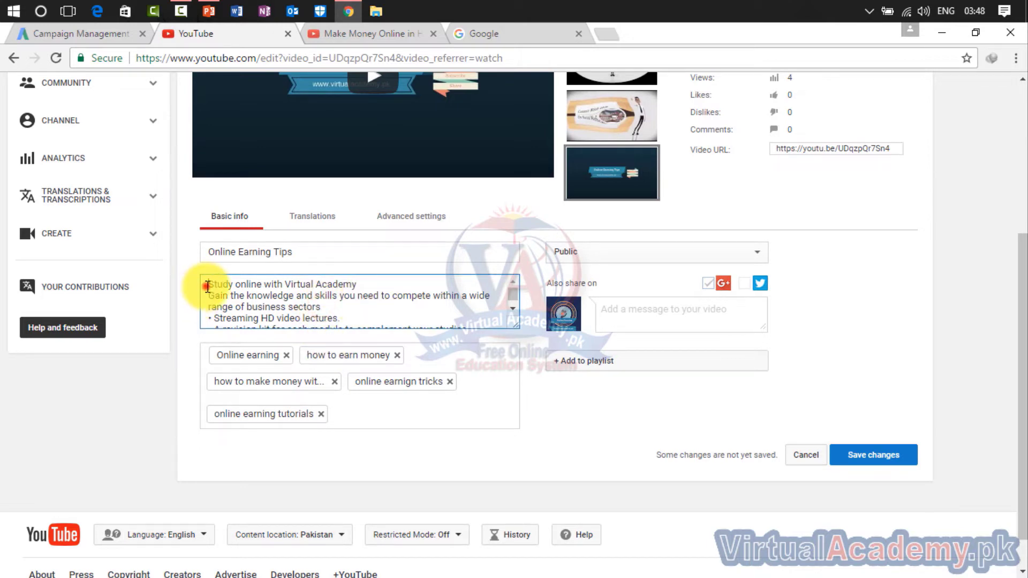
left_click_drag(203, 285, 519, 392)
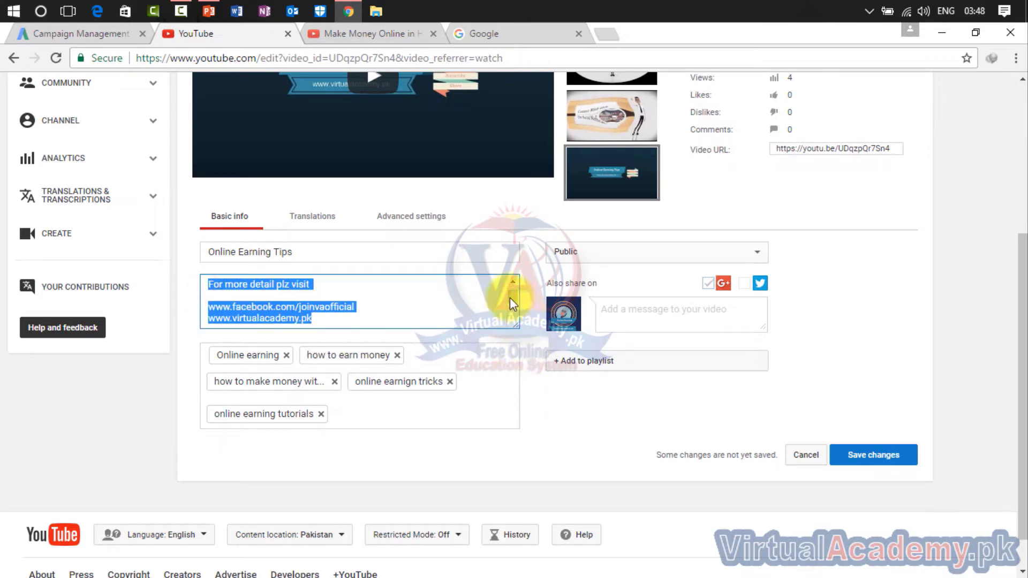
left_click_drag(516, 326, 489, 345)
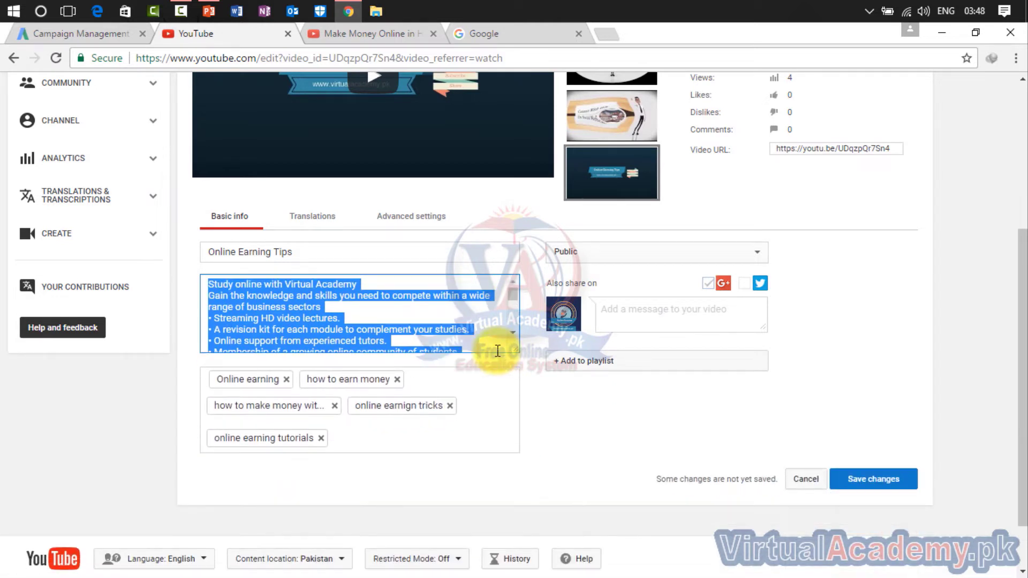
left_click_drag(514, 291, 512, 321)
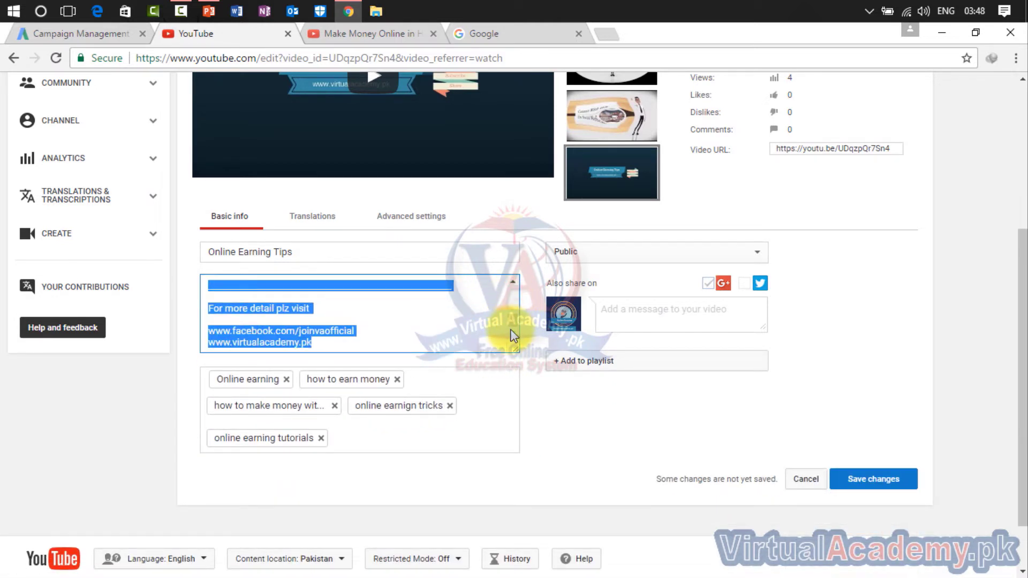
left_click(391, 284)
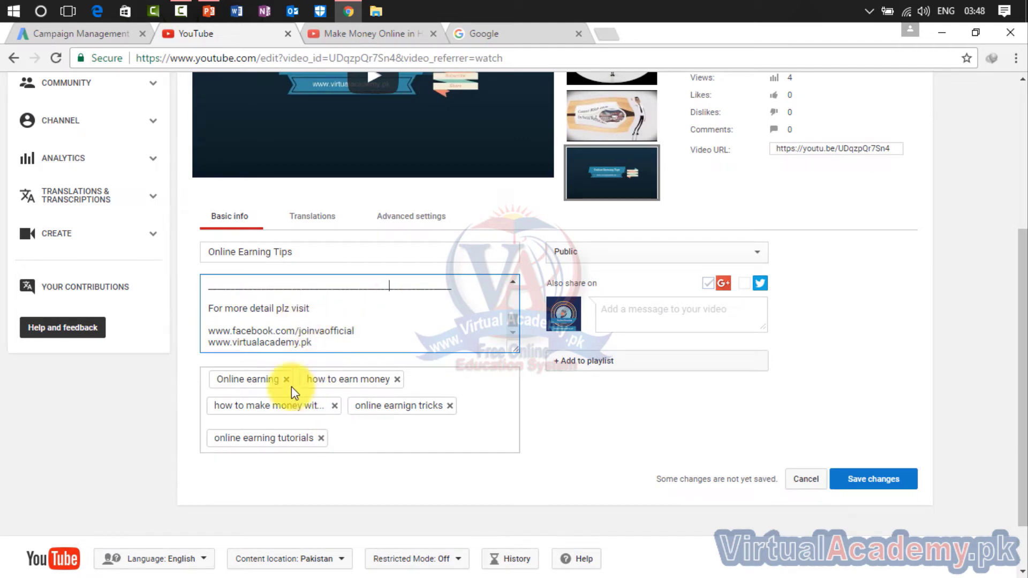
double_click(303, 250)
triple_click(303, 249)
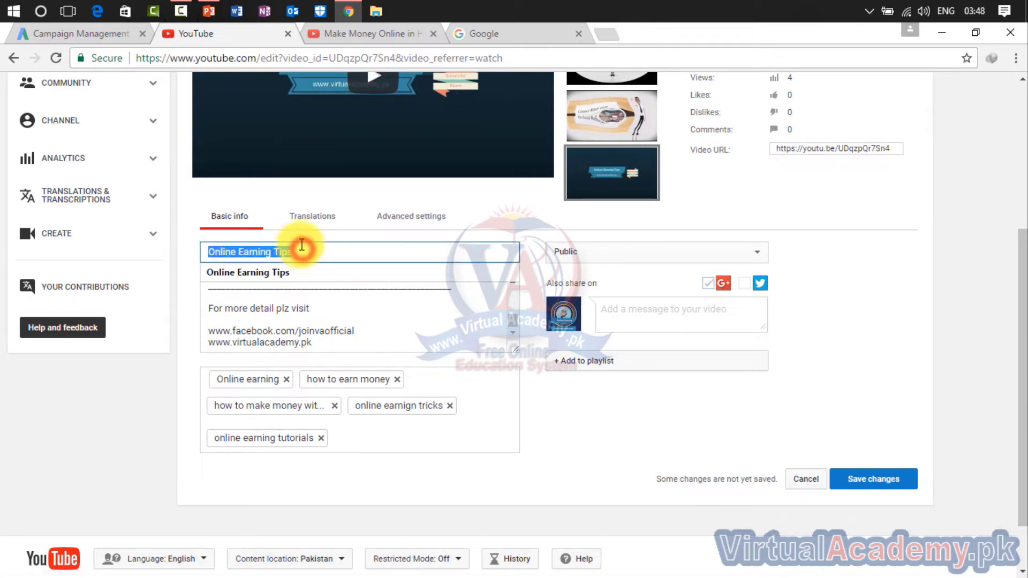
left_click(343, 259)
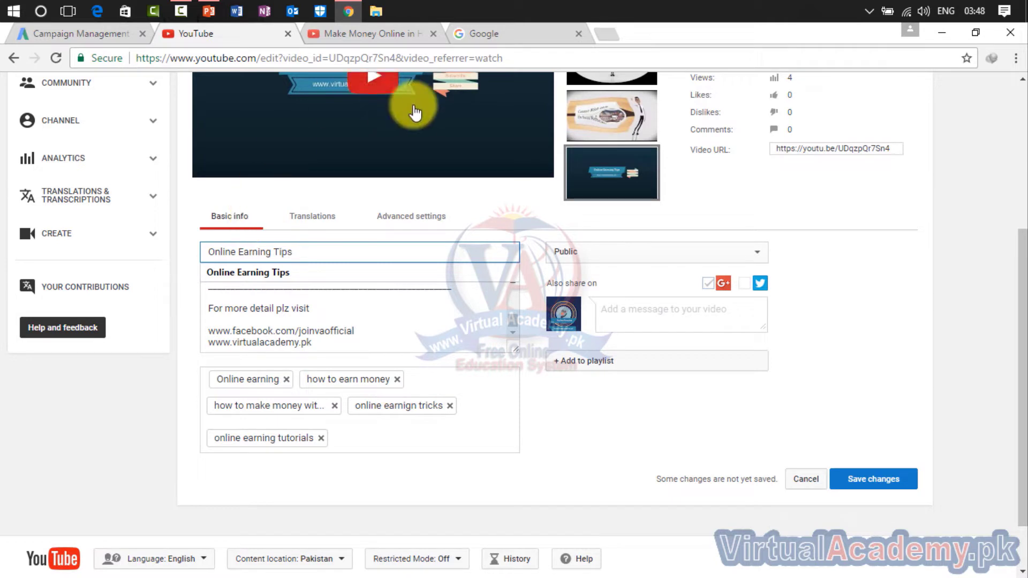
Switch to the Google Pakistan page and look up the search suggestions for "how to make"
left_click(483, 33)
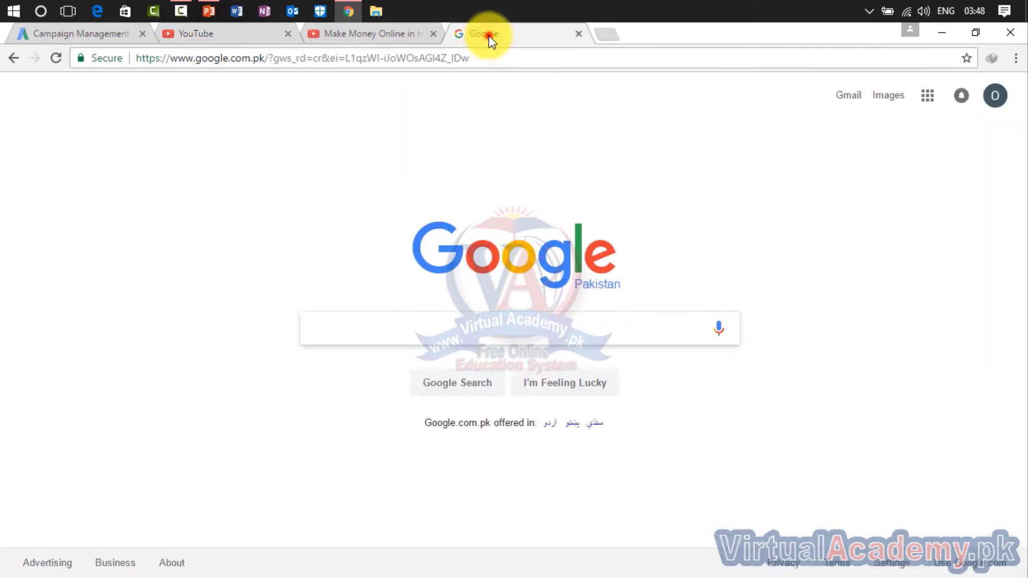
left_click(399, 331)
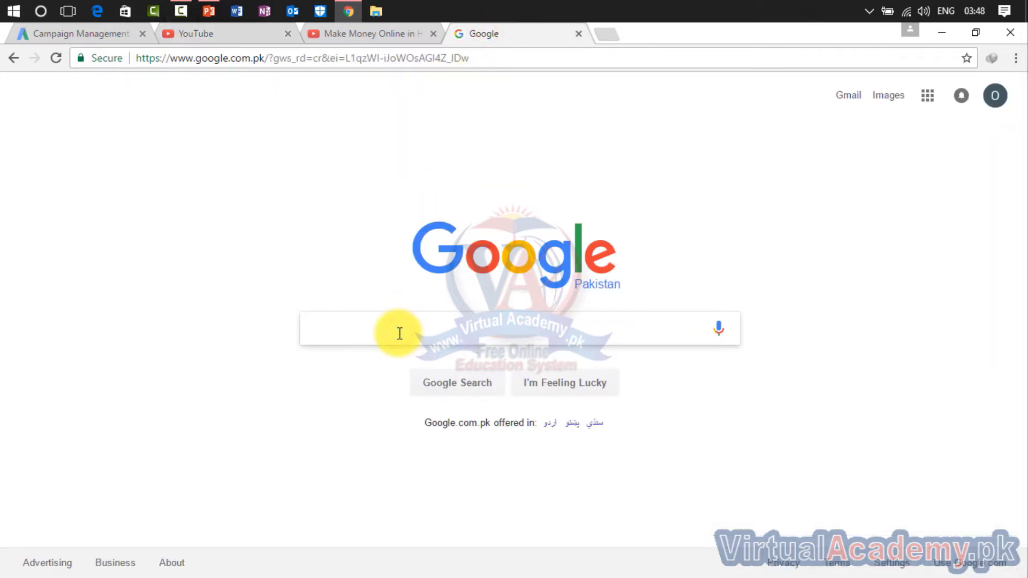
type("hec")
key("BackSpace")
key("BackSpace")
type("o")
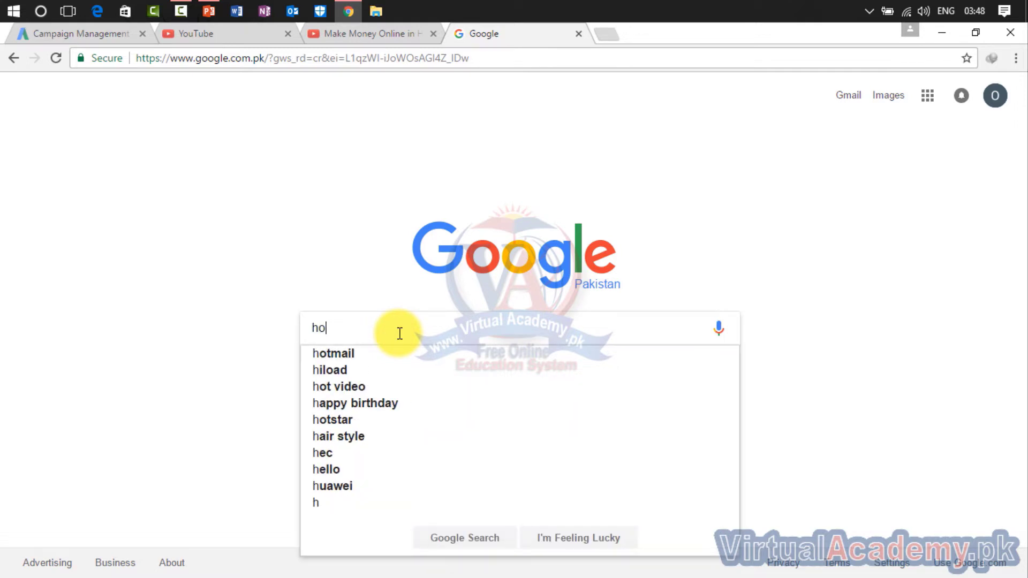
type("w to make")
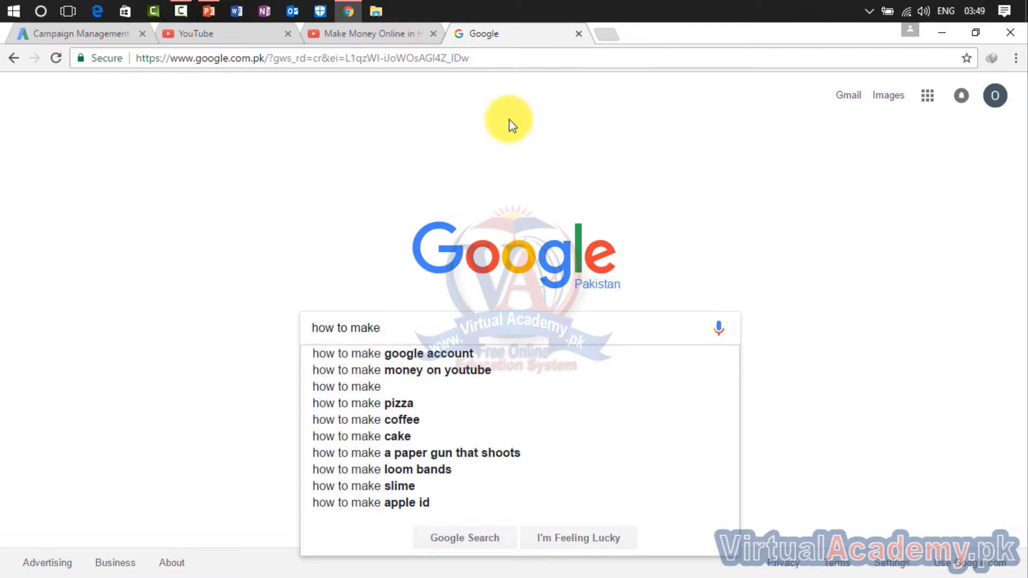
Search for "google india" in a new tab and open the google.co.in result
left_click(608, 40)
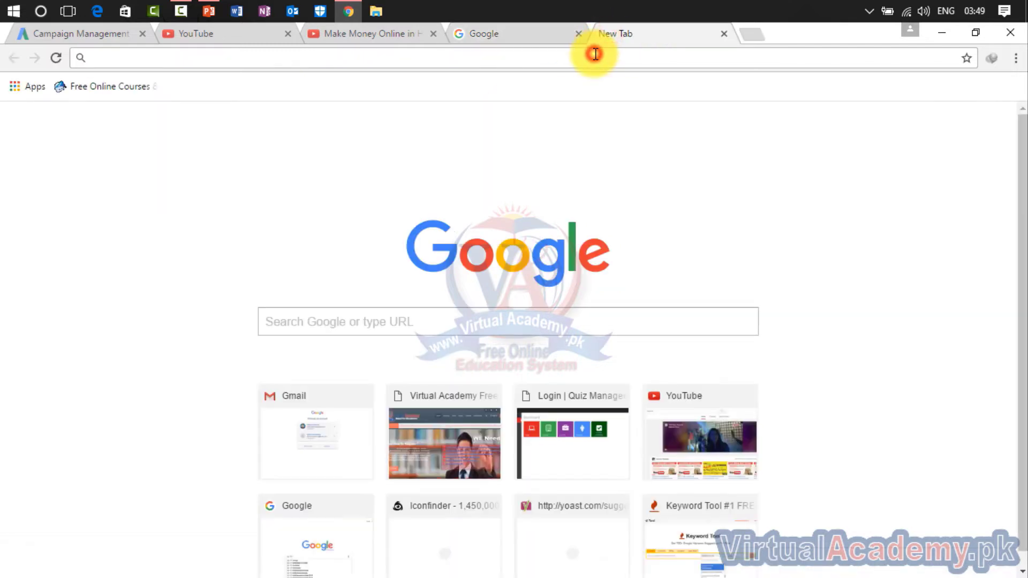
type("google india")
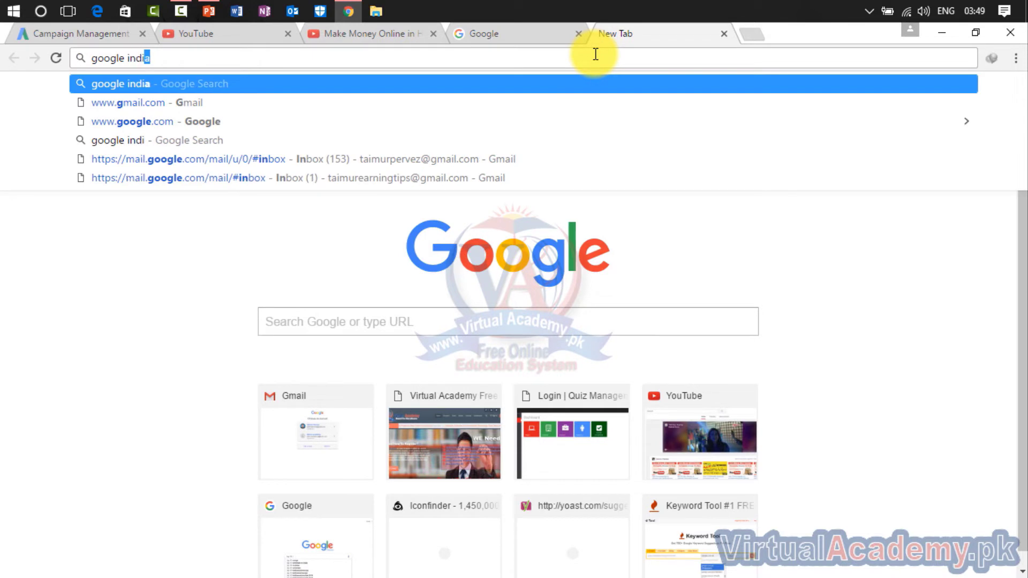
key("Return")
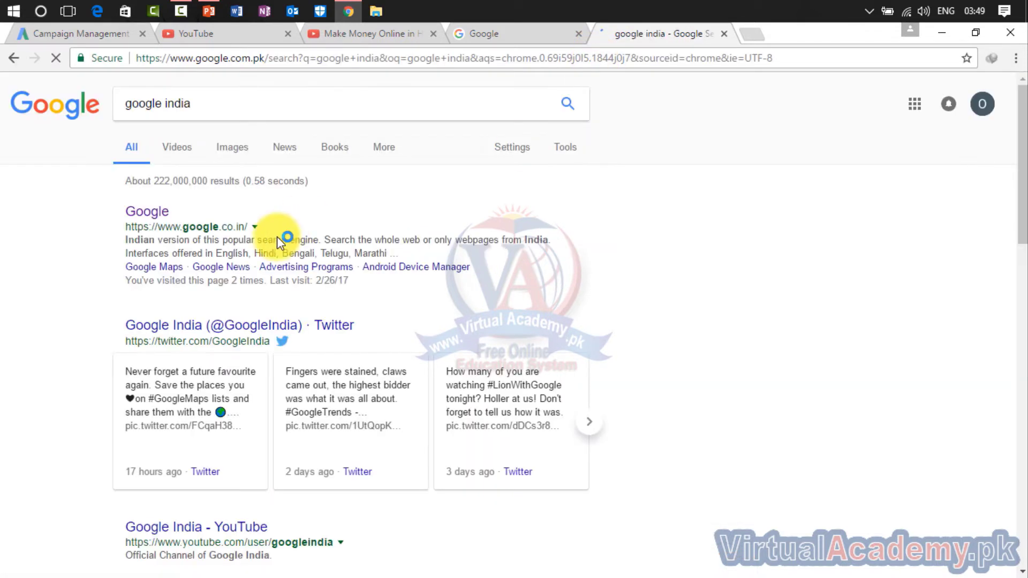
left_click(140, 212)
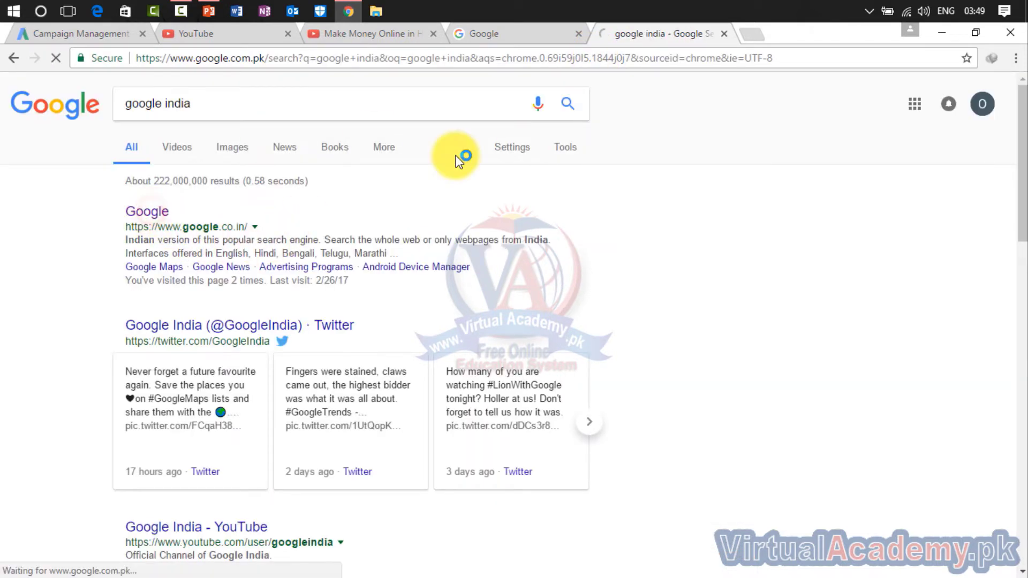
Look up the search suggestions for "how to make" on the Google India page
left_click(547, 324)
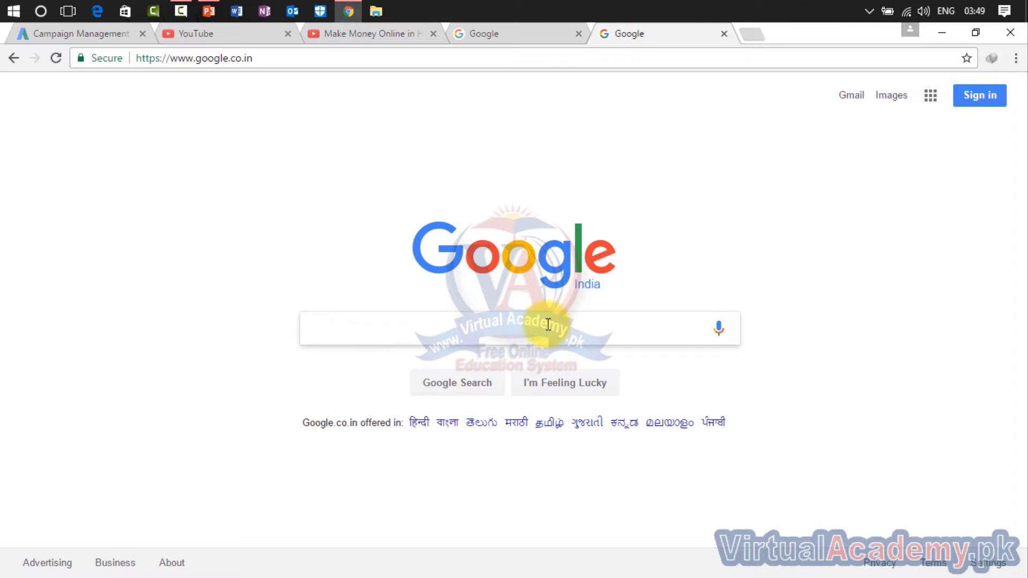
left_click(543, 328)
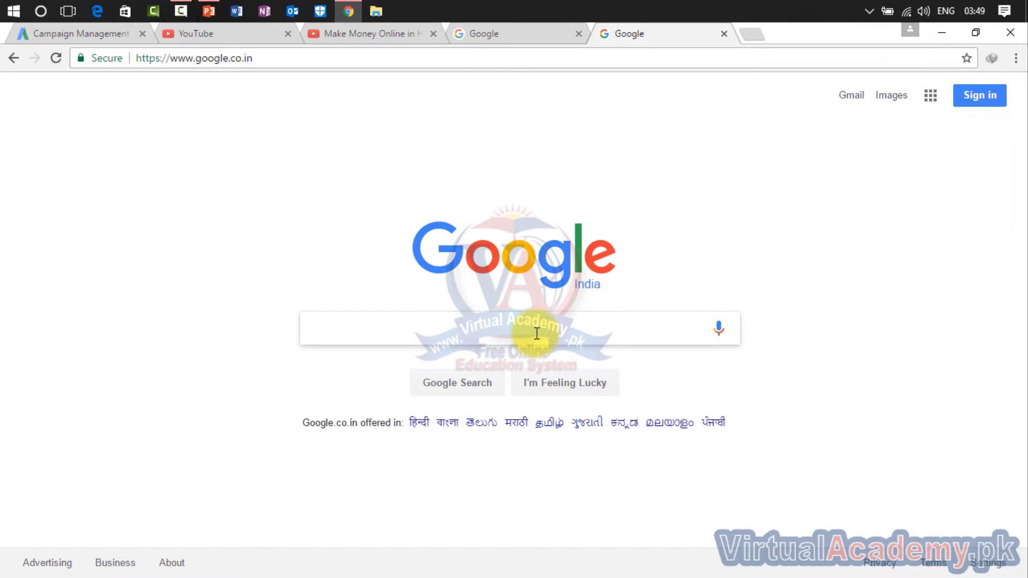
type("how to make")
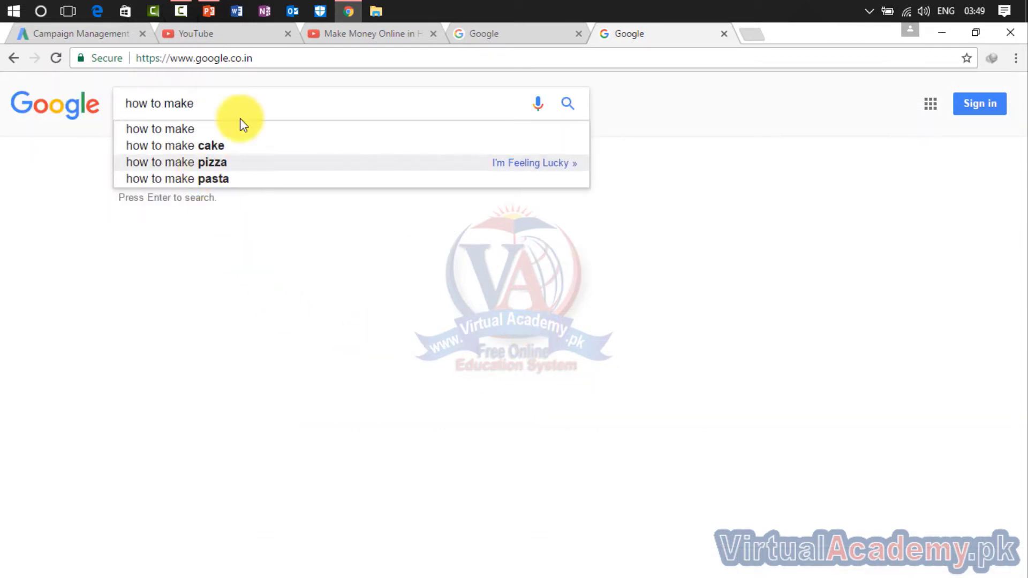
Compare the "how to make" suggestions on Google Pakistan with those on Google India
left_click(495, 39)
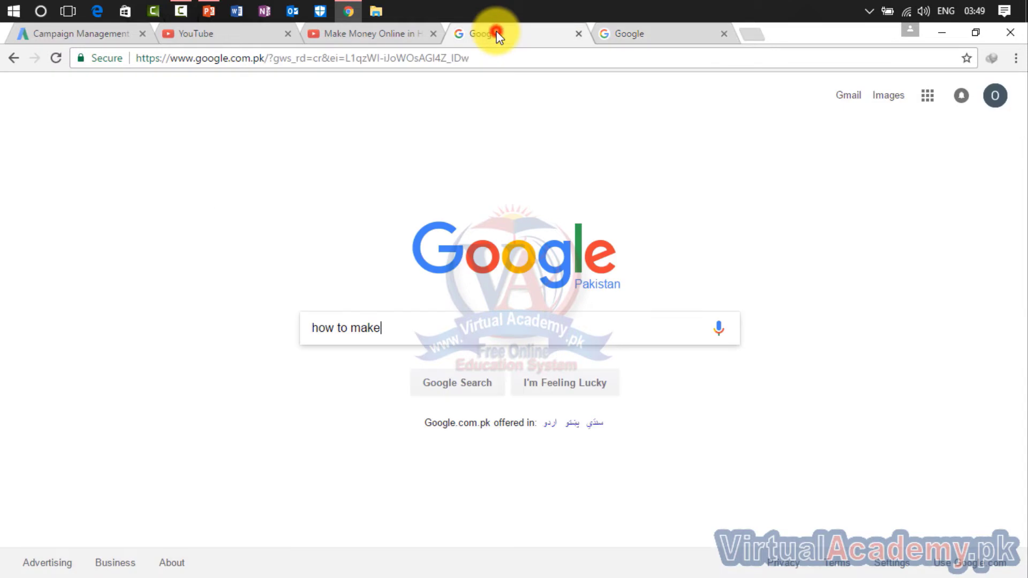
left_click(390, 329)
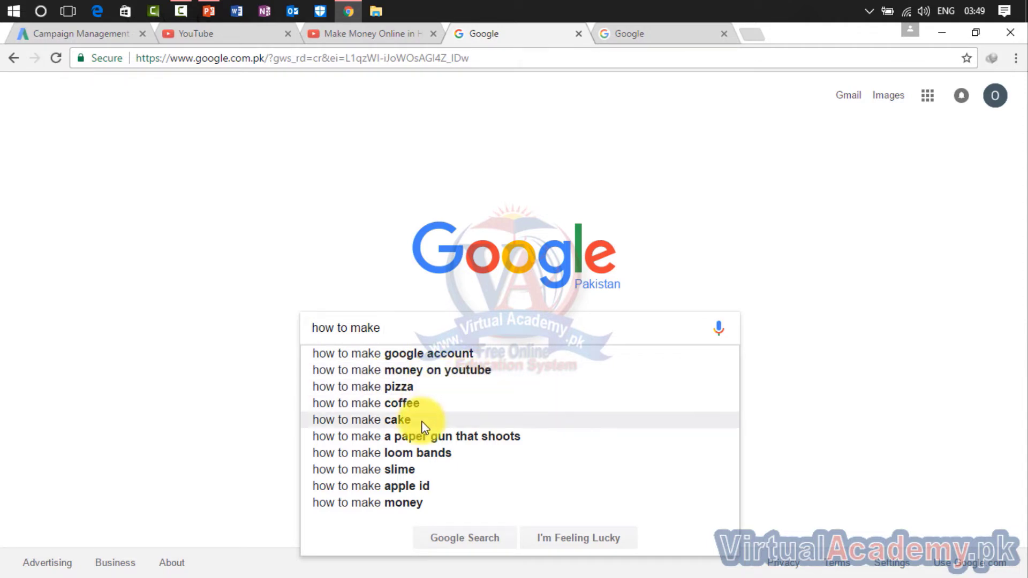
left_click(649, 42)
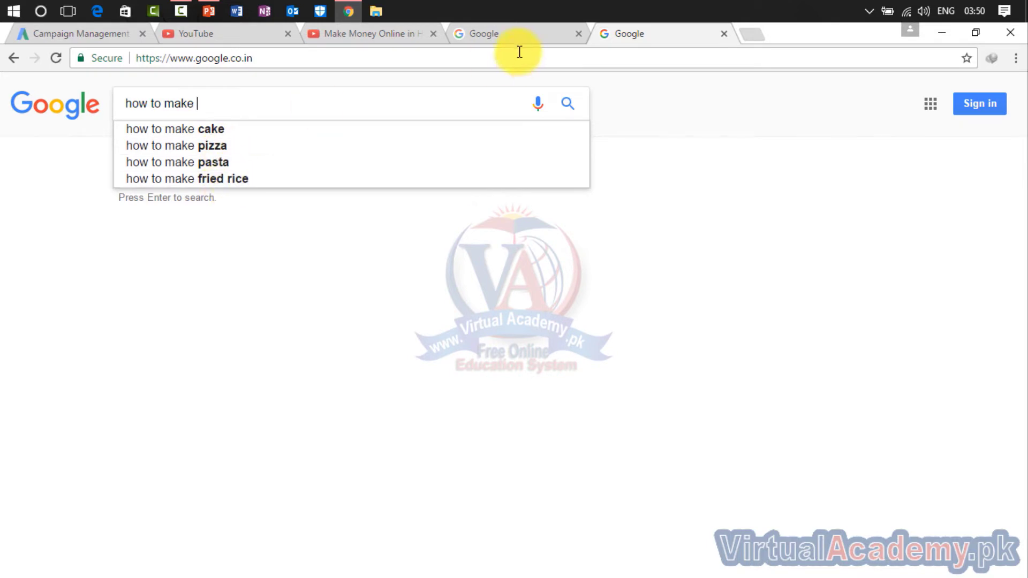
left_click(519, 32)
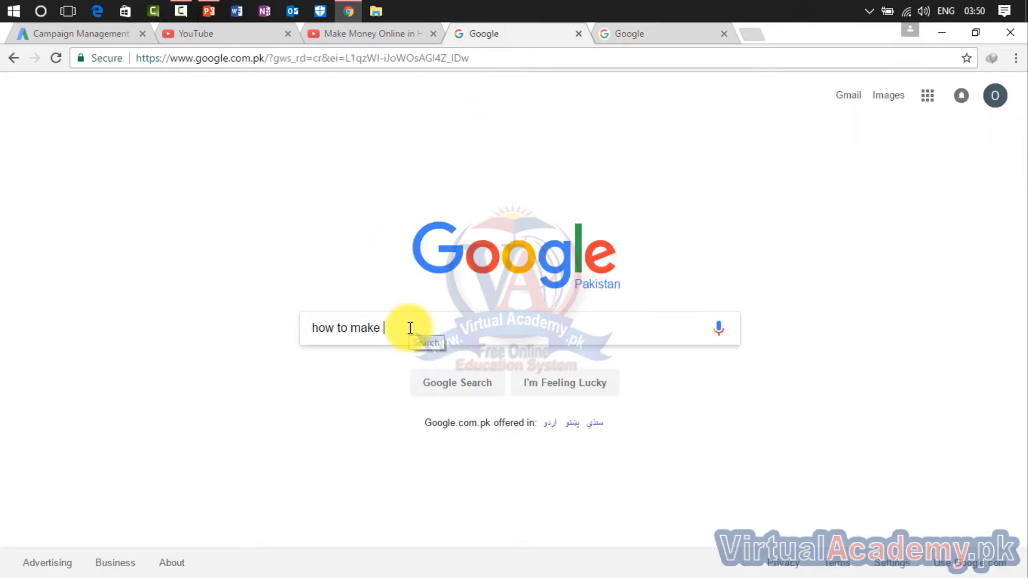
left_click(633, 35)
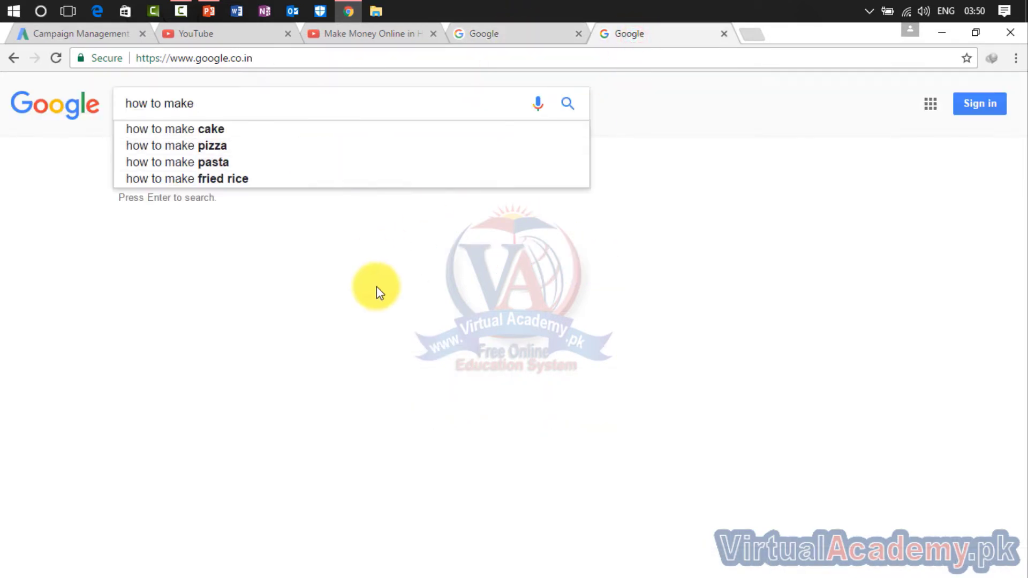
left_click(524, 30)
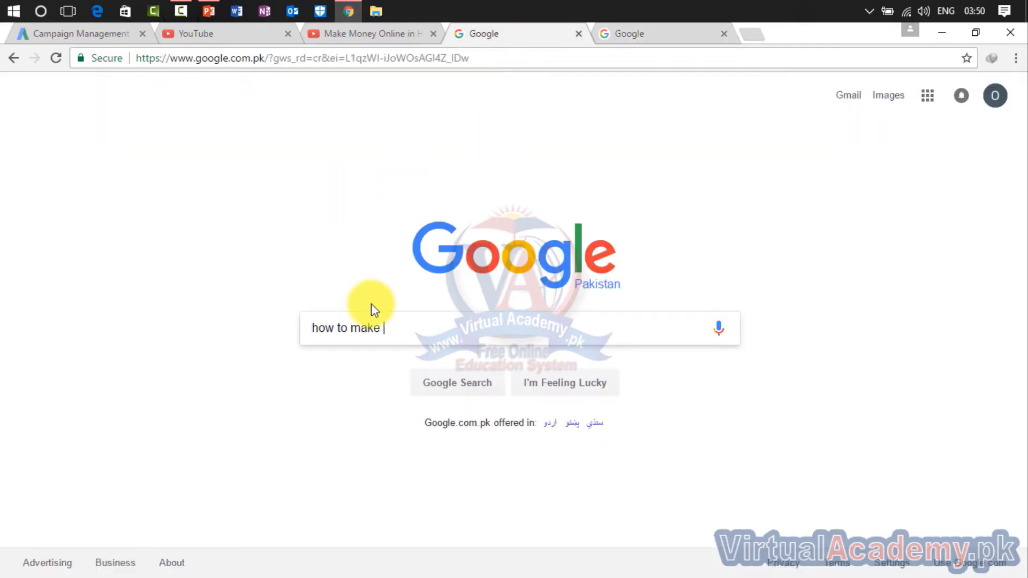
Close both Google search pages and the "Make Money Online in Hindi" YouTube video page
left_click(580, 37)
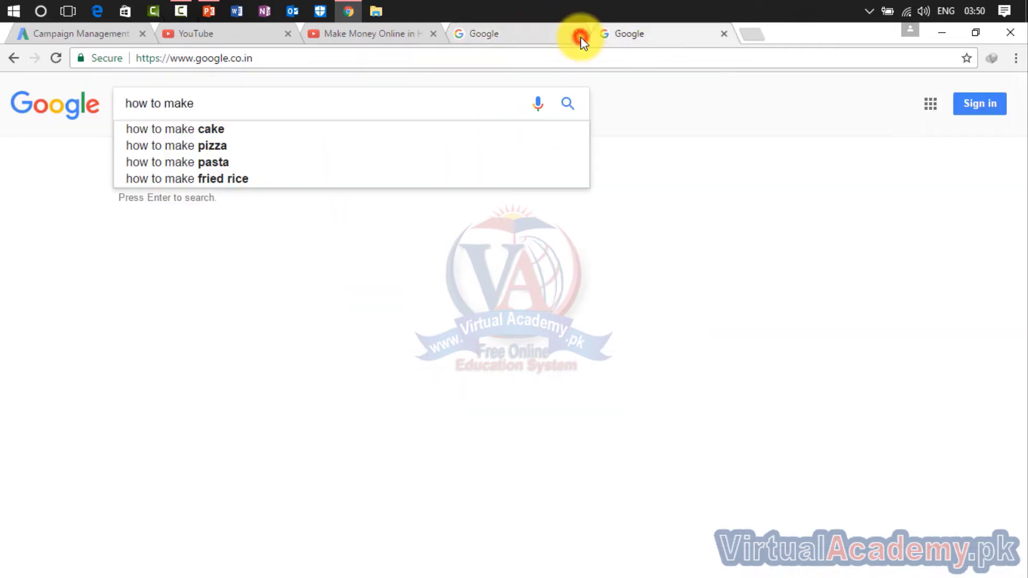
left_click(580, 36)
left_click(580, 36)
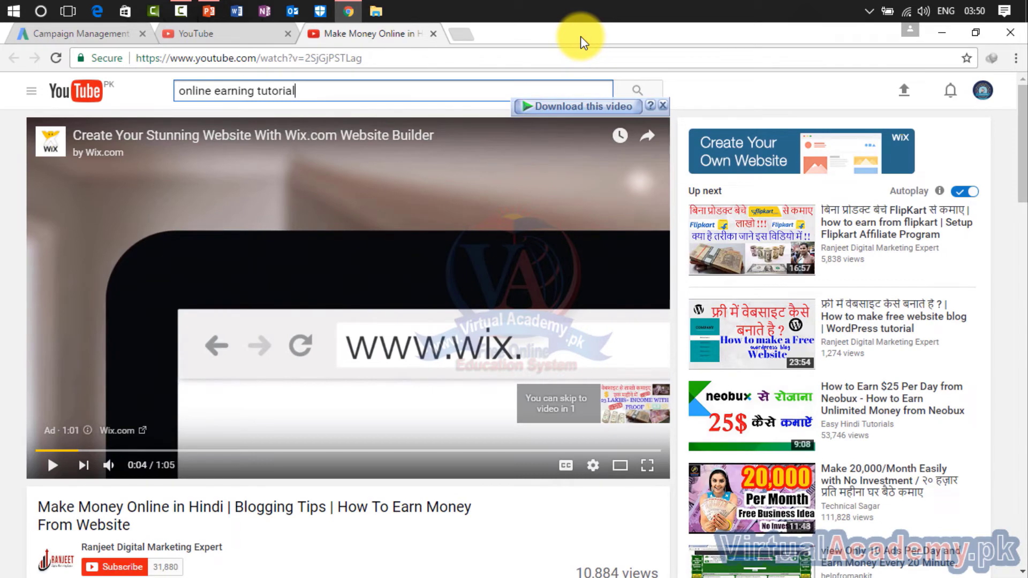
left_click(436, 35)
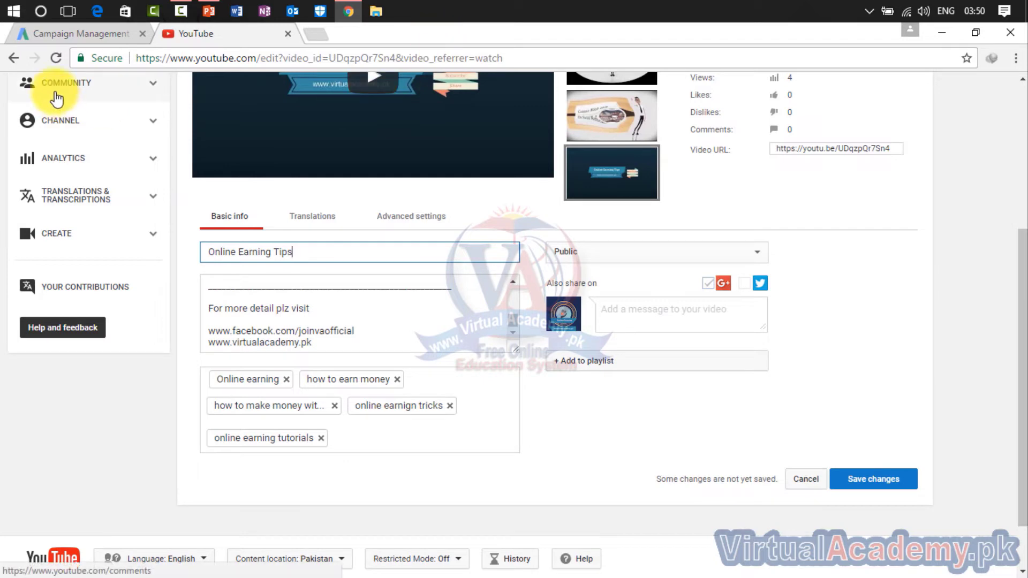
Switch to Google AdWords and bring up the start page of the Keyword Planner
left_click(56, 39)
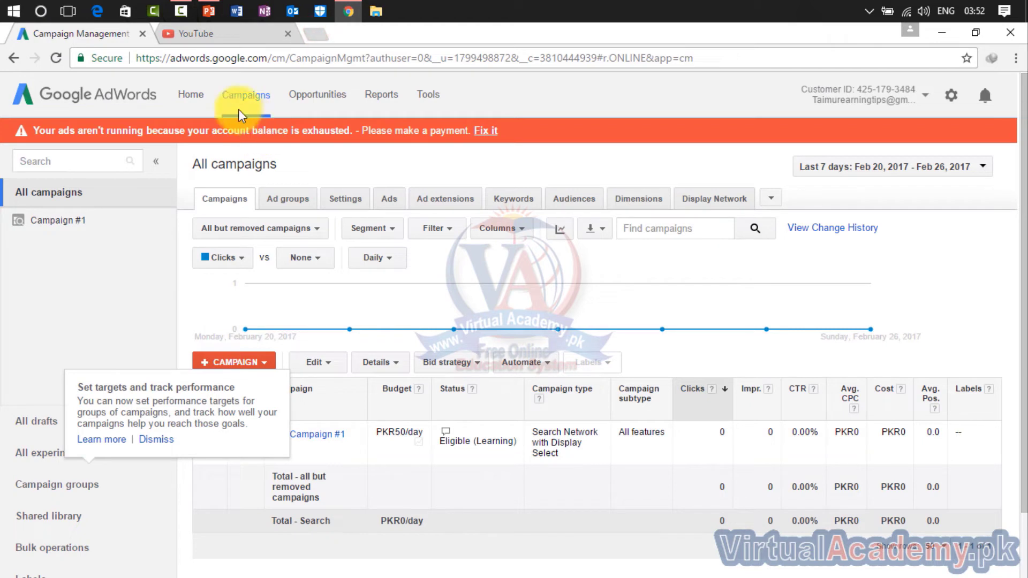
left_click(428, 102)
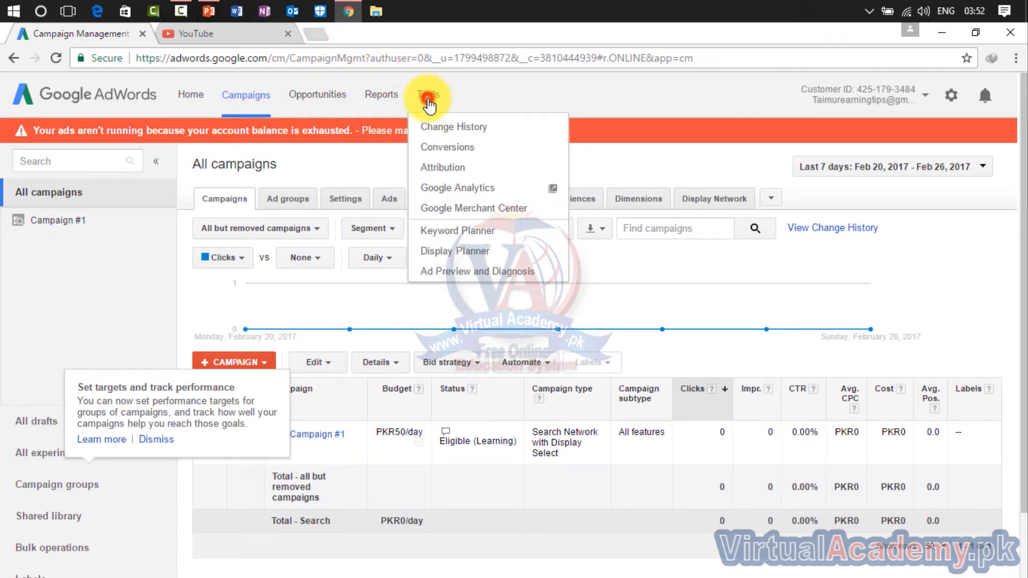
left_click(433, 230)
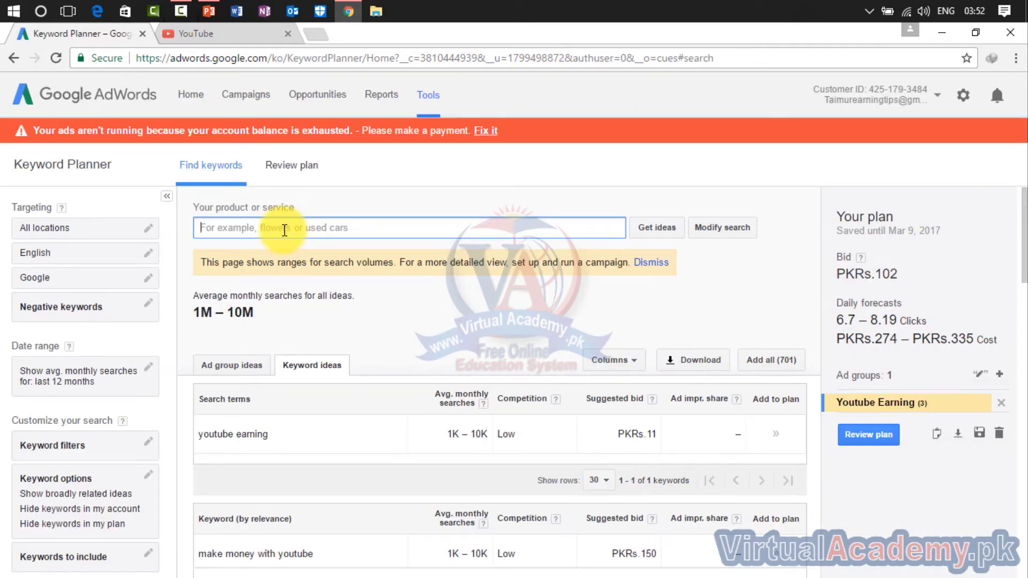
left_click(10, 61)
left_click(55, 58)
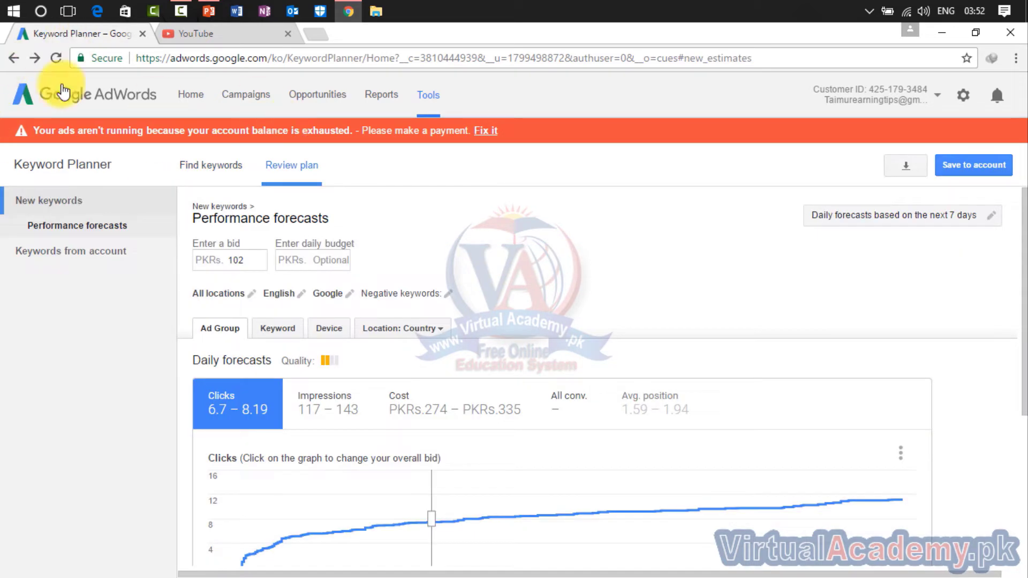
left_click(425, 93)
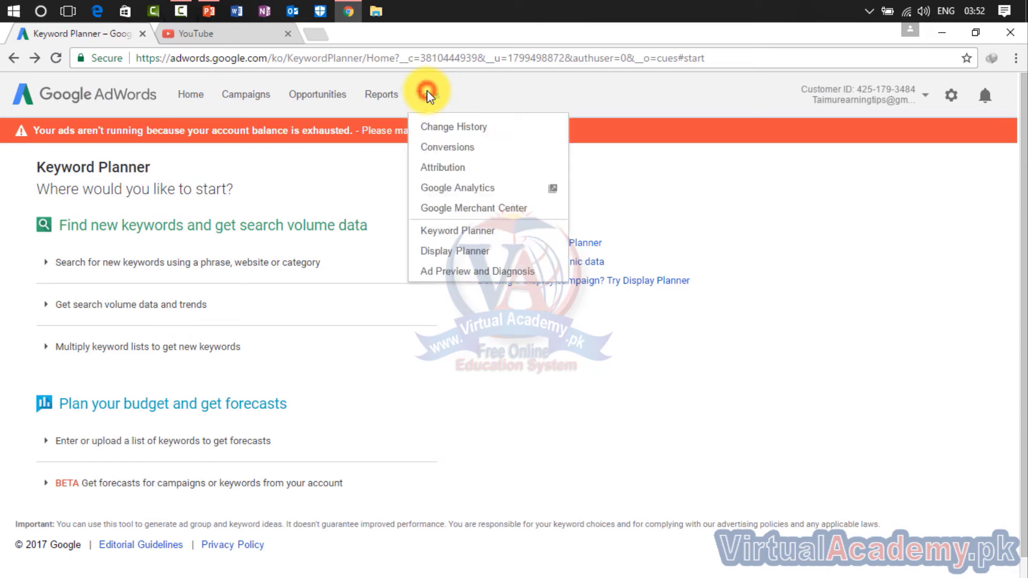
left_click(709, 201)
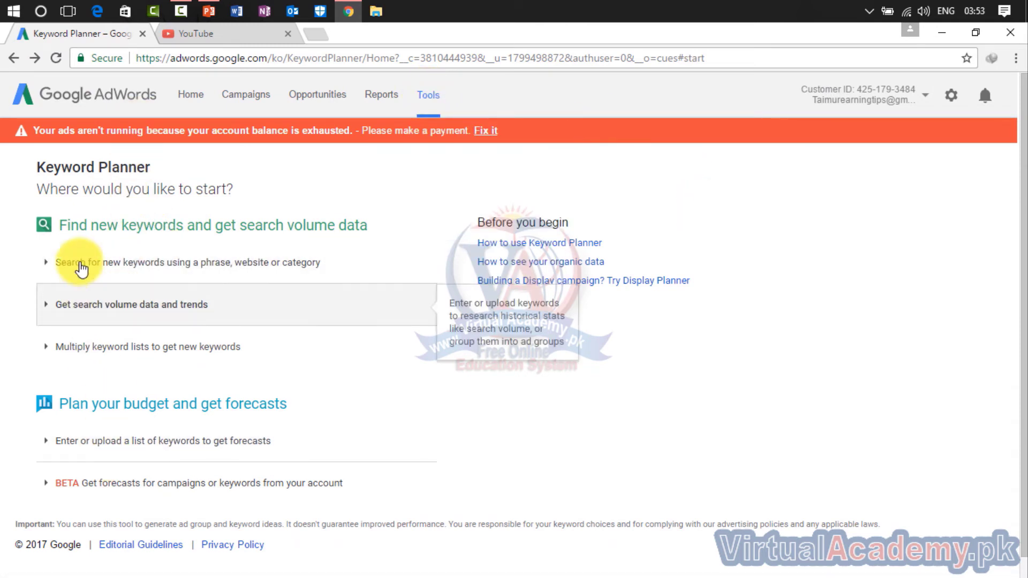
Get new keyword ideas for the product or service phrase "online earning"
left_click(116, 272)
left_click(143, 340)
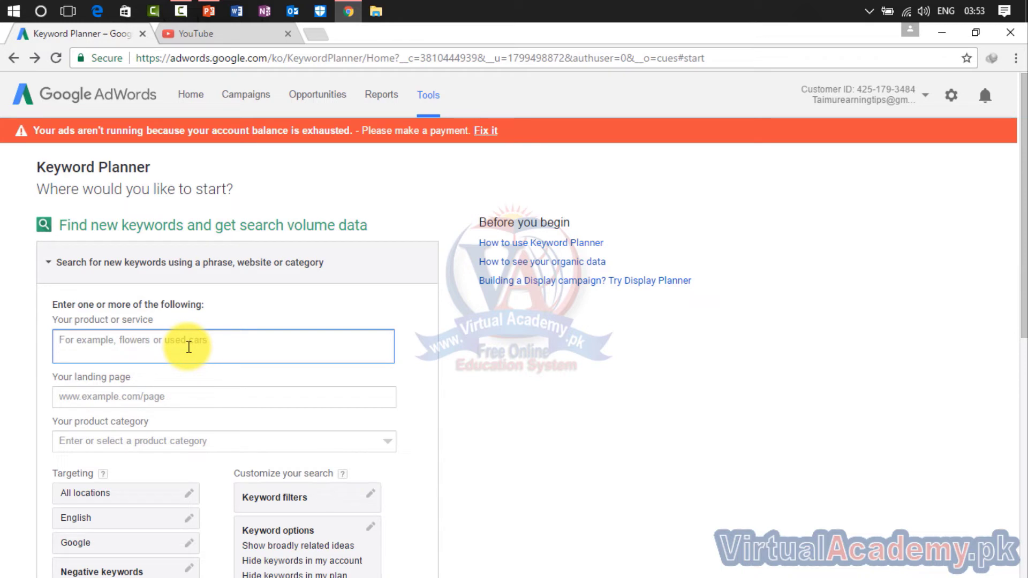
type("online earning")
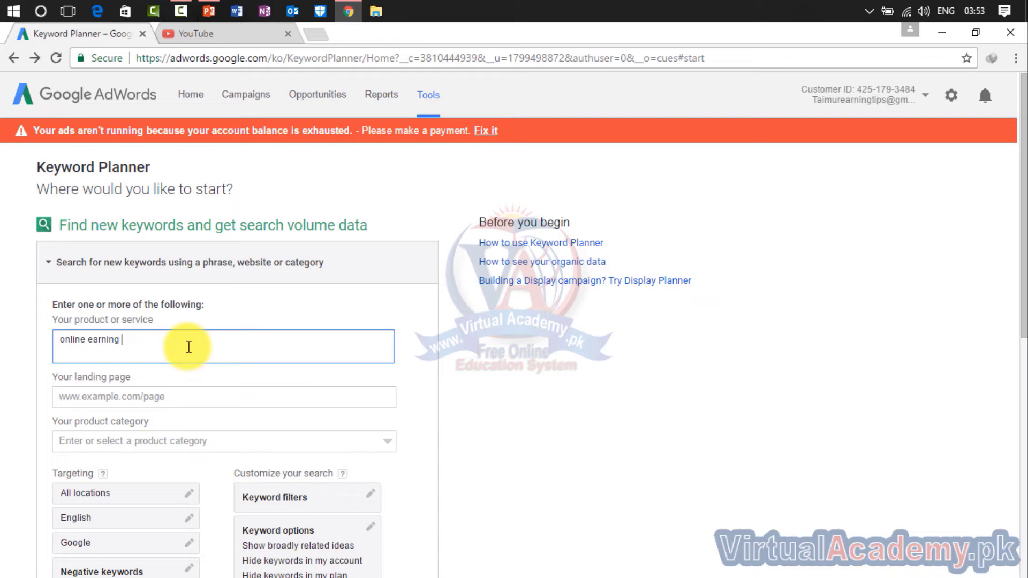
scroll(1017, 268, "down", 5)
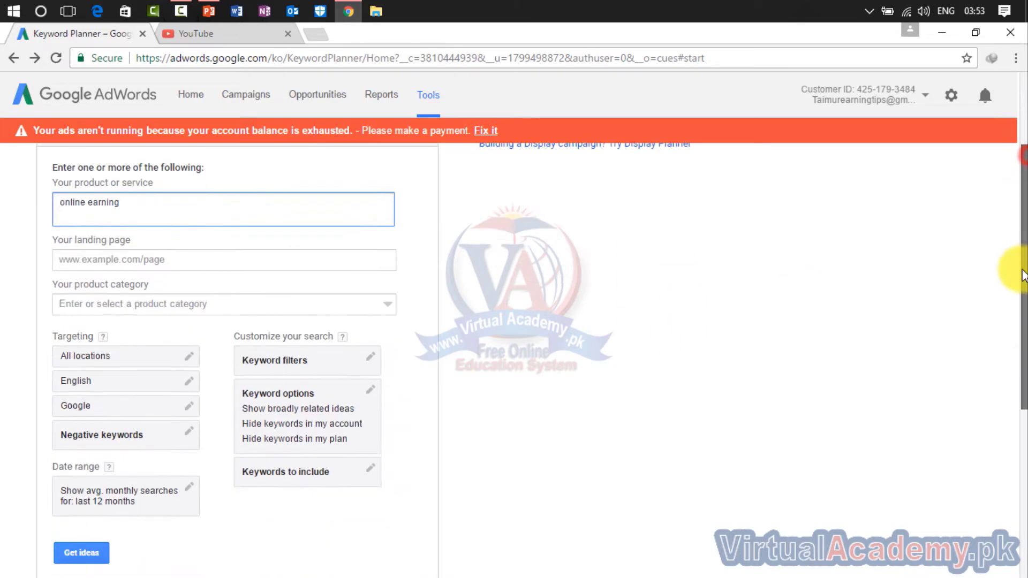
left_click(76, 406)
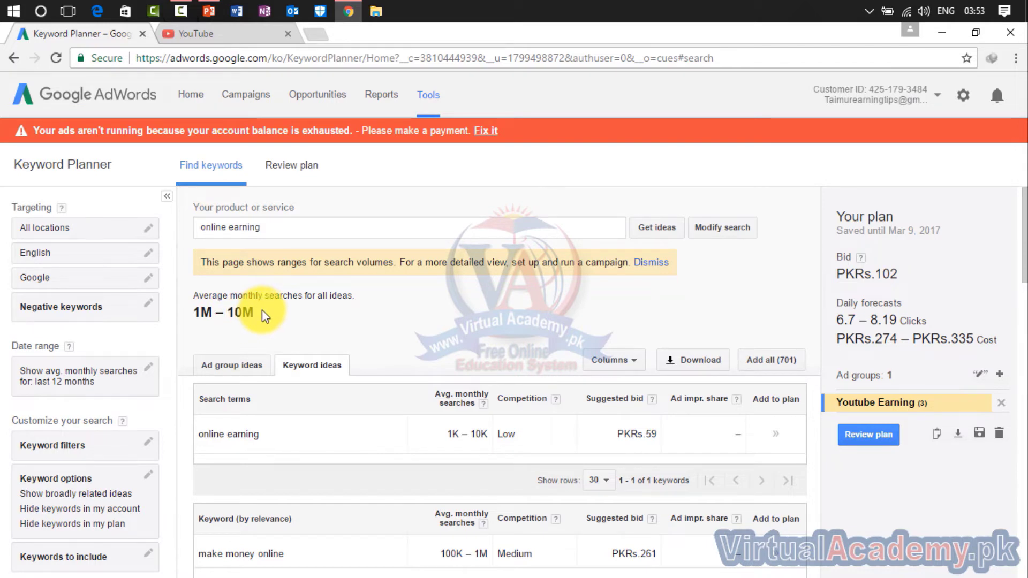
Examine the average monthly searches and competition of "online earning" and the related keyword ideas
left_click_drag(259, 311, 182, 310)
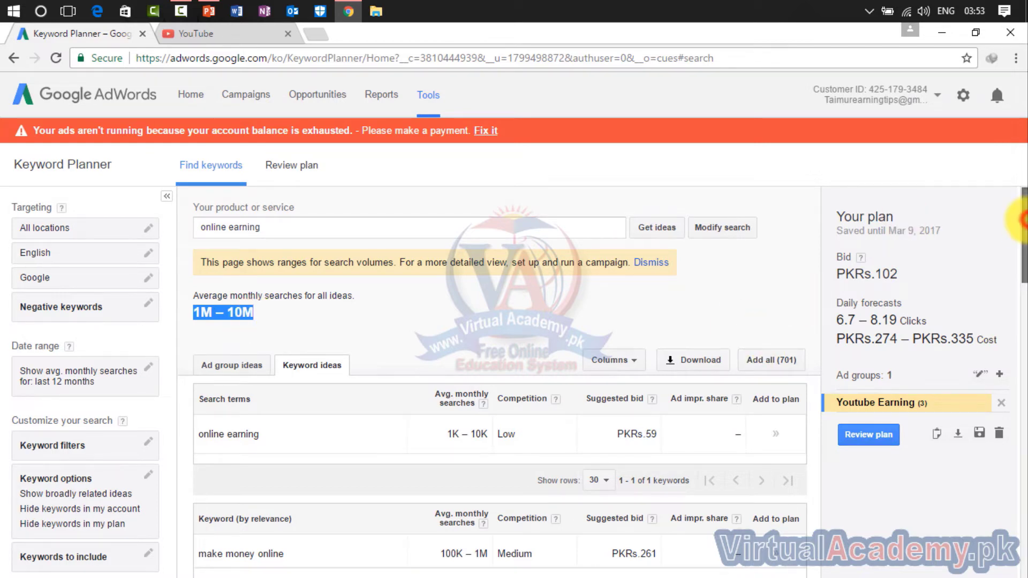
scroll(1020, 219, "down", 3)
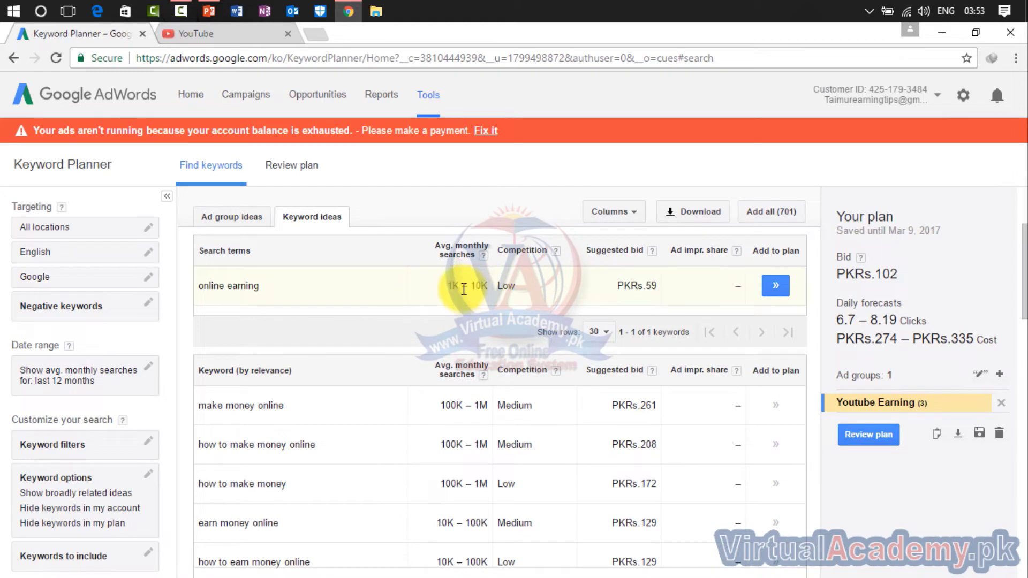
left_click(532, 284)
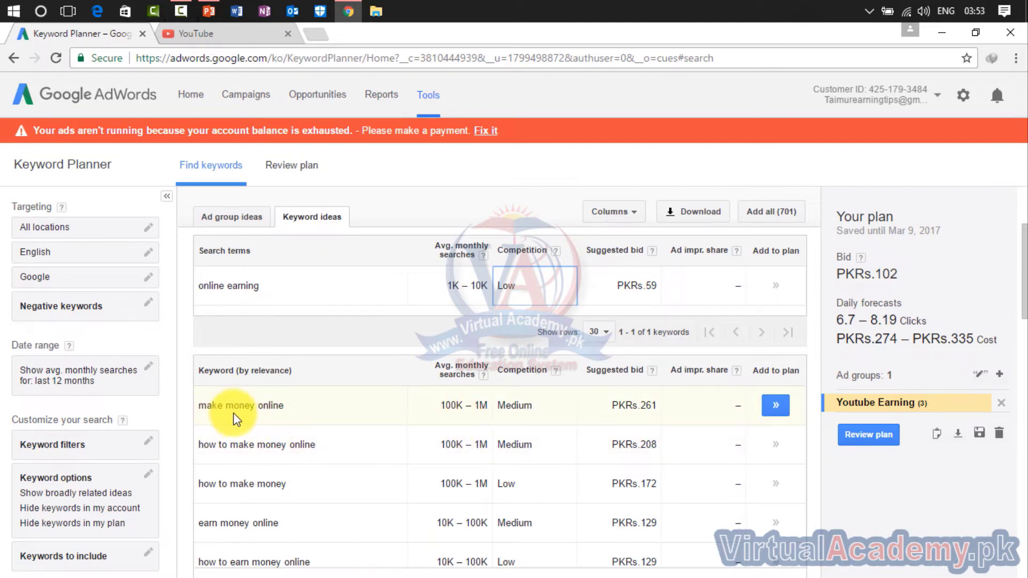
left_click(271, 410)
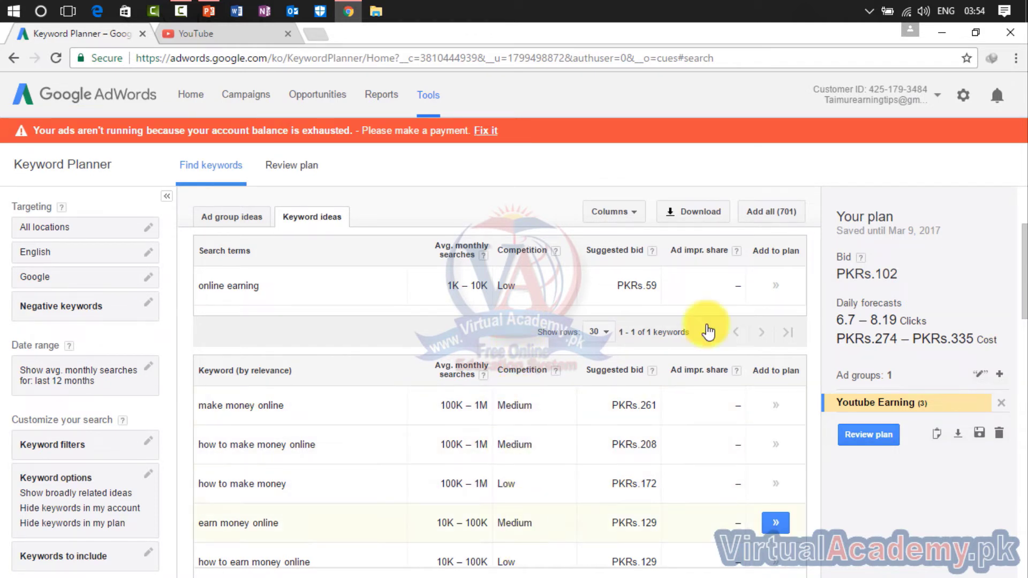
left_click_drag(1023, 246, 1022, 402)
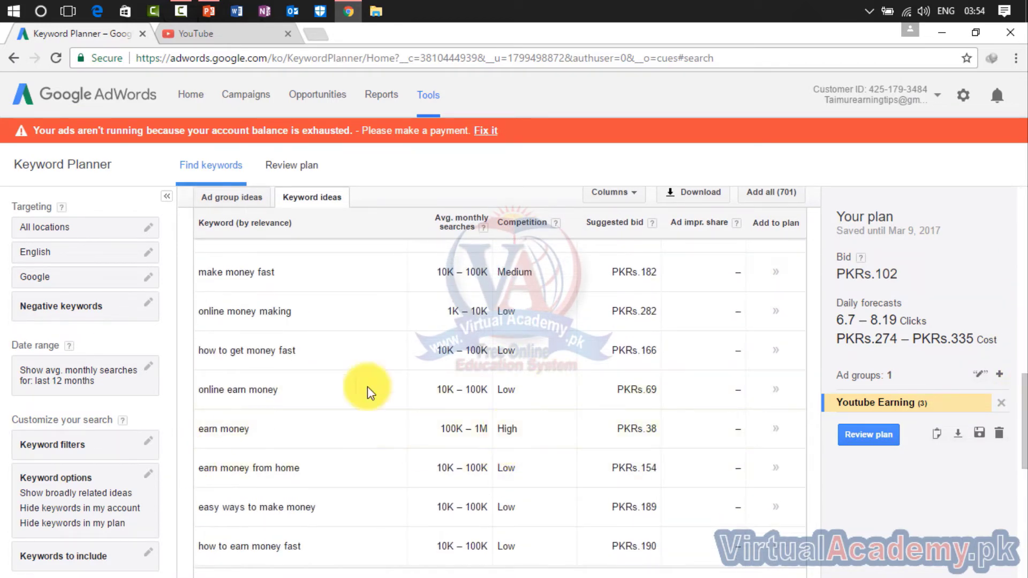
left_click_drag(1022, 388, 1023, 262)
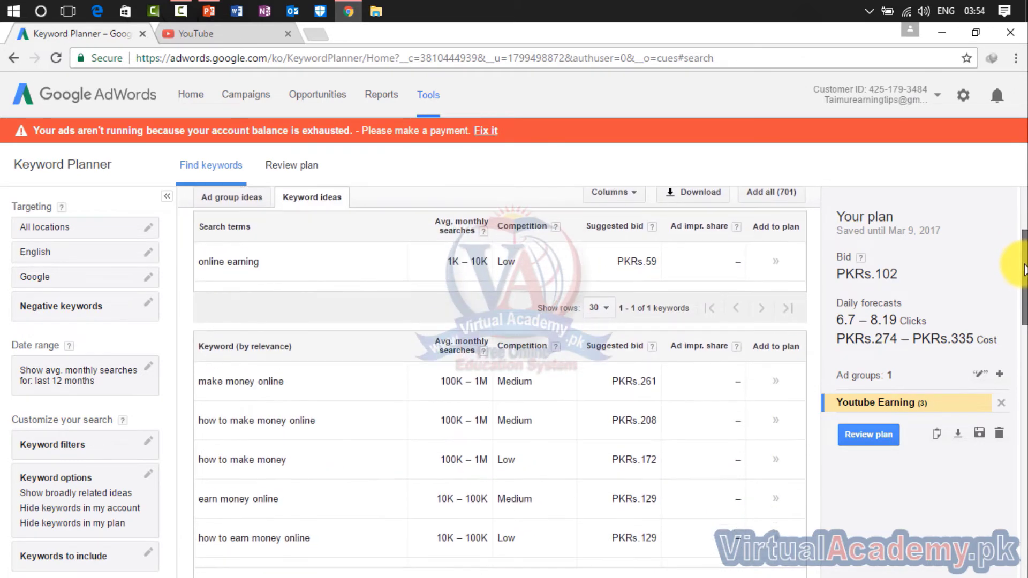
Add the keywords "how to make money online" and "make money online" to the Youtube Earning plan and open the plan review
left_click(776, 422)
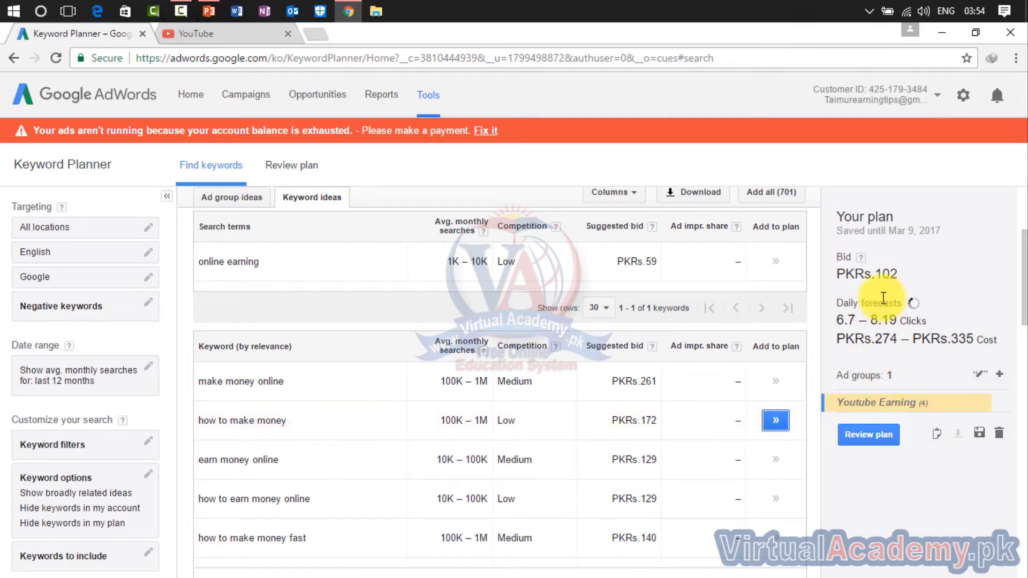
left_click(776, 382)
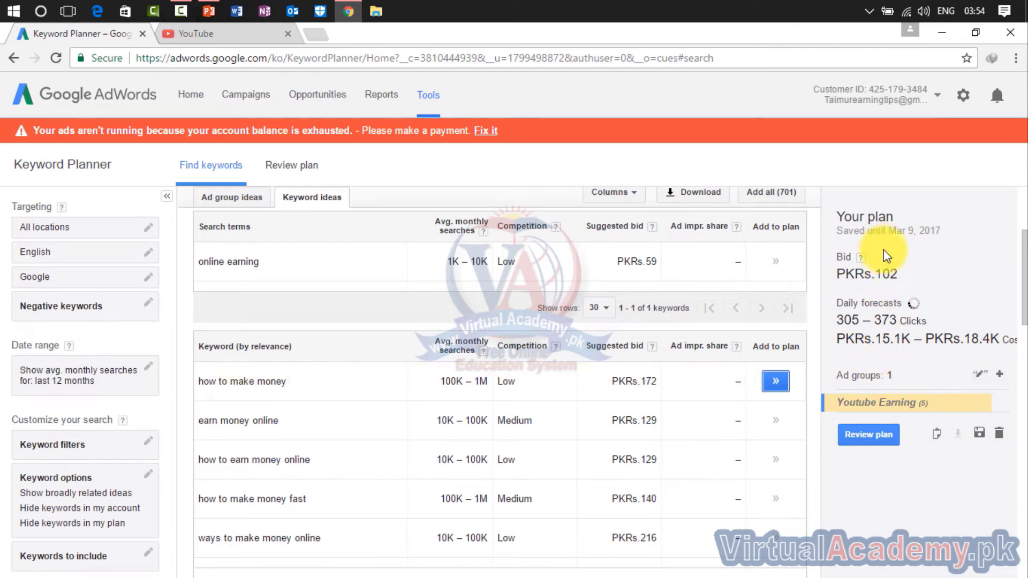
left_click(868, 434)
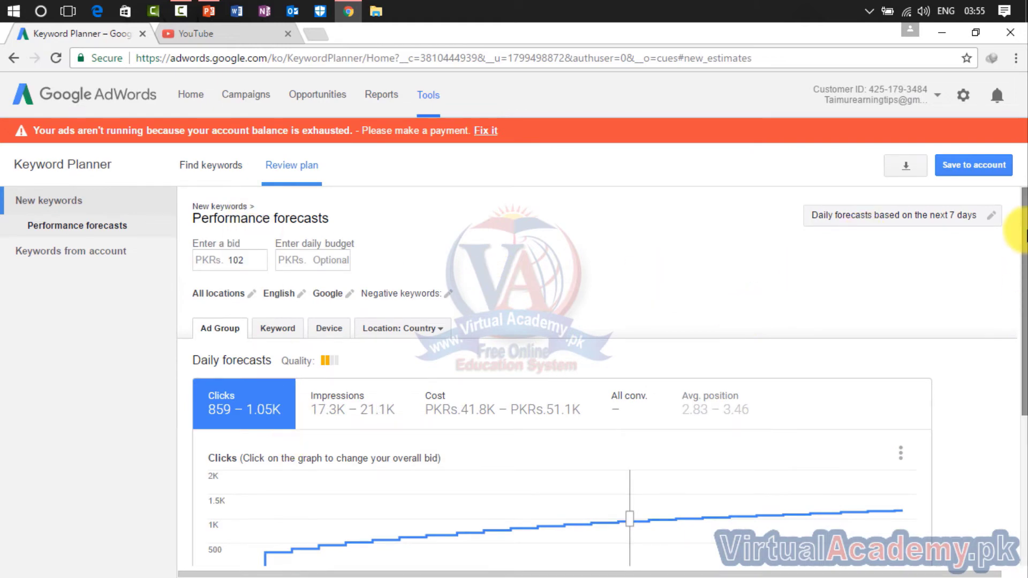
Open the Youtube Earning ad group's keyword list and highlight all its keywords to review them
left_click_drag(1021, 216, 1021, 466)
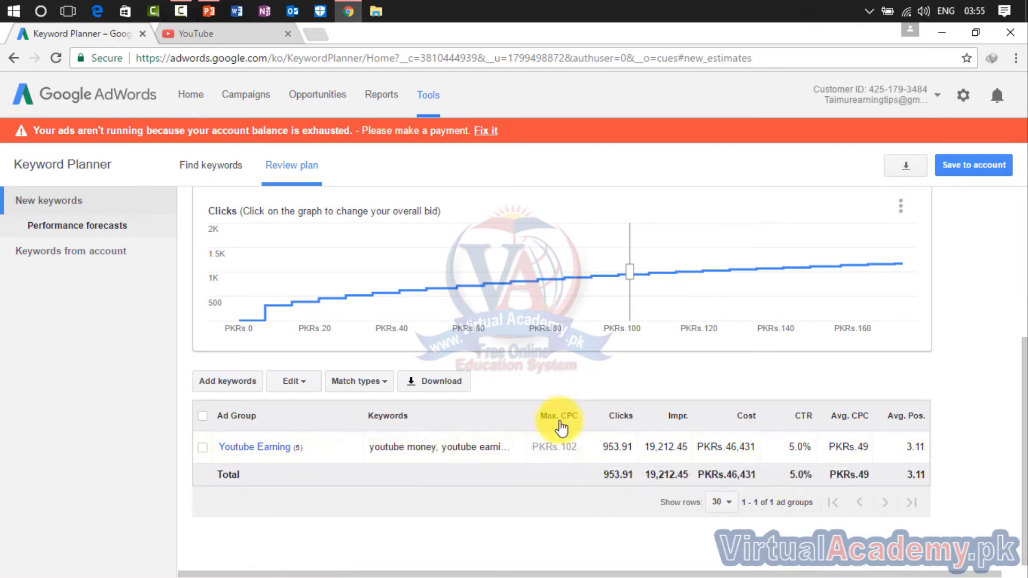
left_click(467, 449)
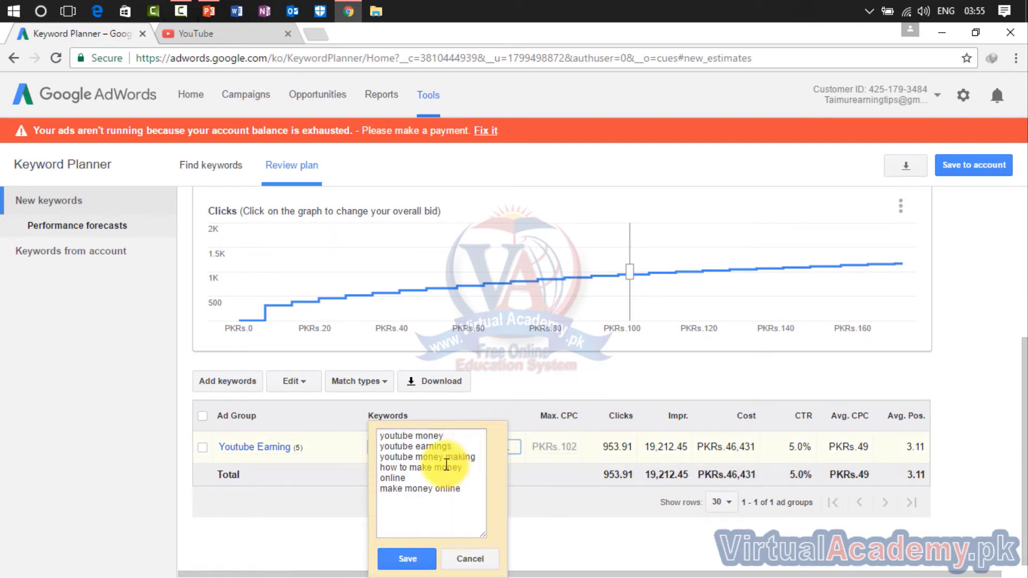
left_click_drag(464, 486, 378, 429)
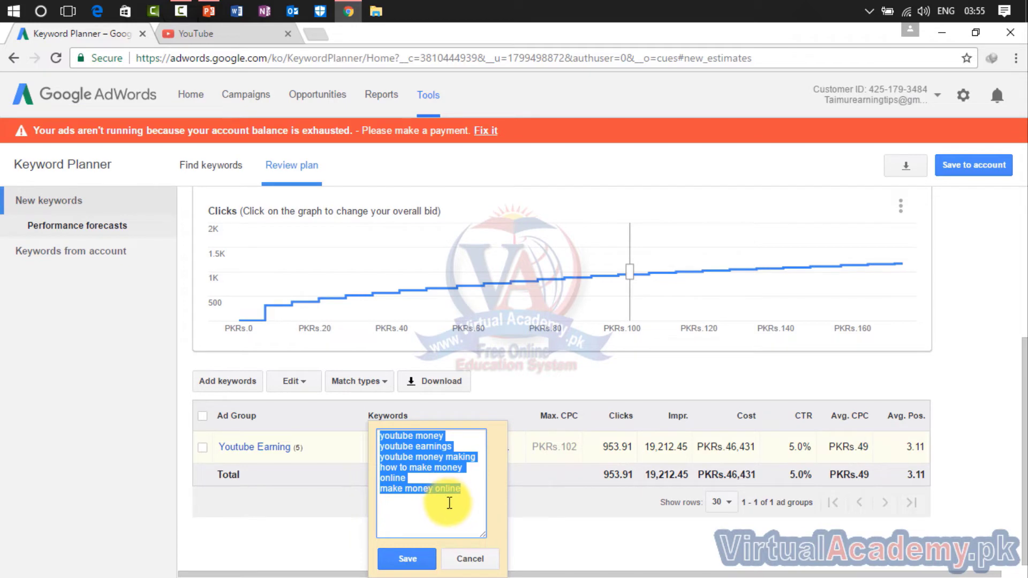
left_click(1017, 358)
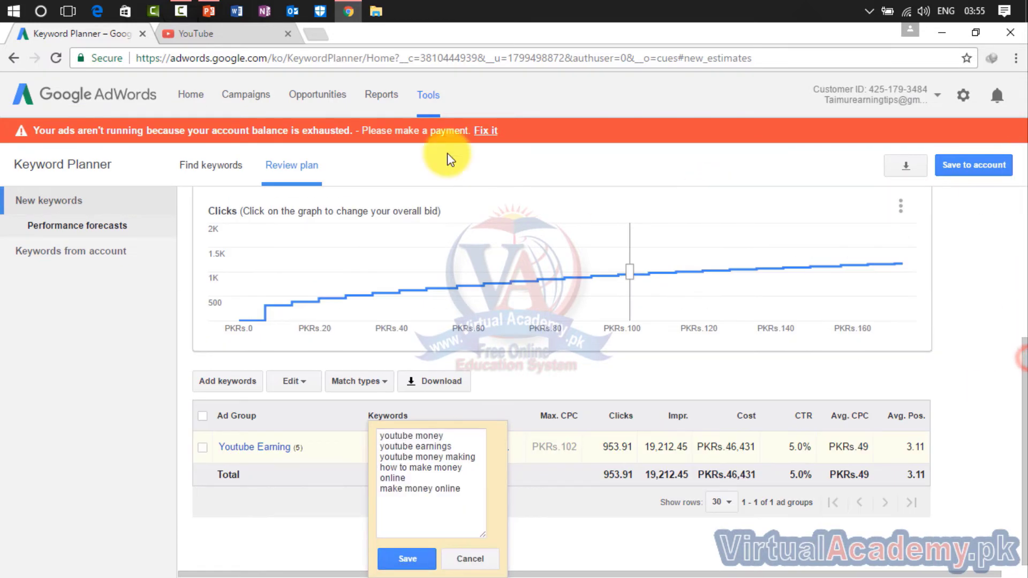
Return to the "online earning" keyword ideas, download their historical statistics as an Excel CSV, and open the file in Excel
left_click(14, 59)
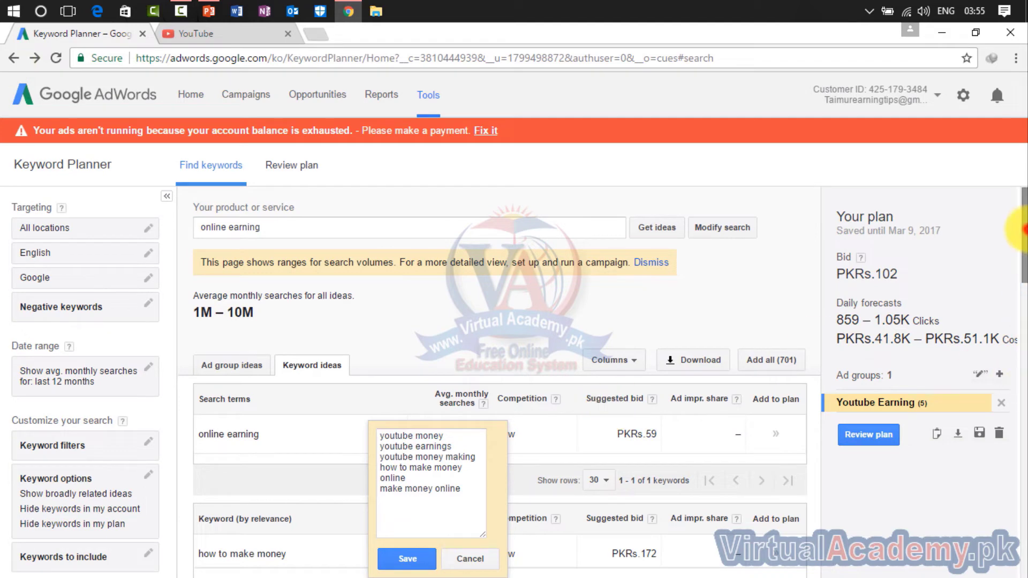
mouse_move(1020, 231)
left_mouse_down()
mouse_move(1003, 409)
mouse_move(1009, 229)
left_mouse_up()
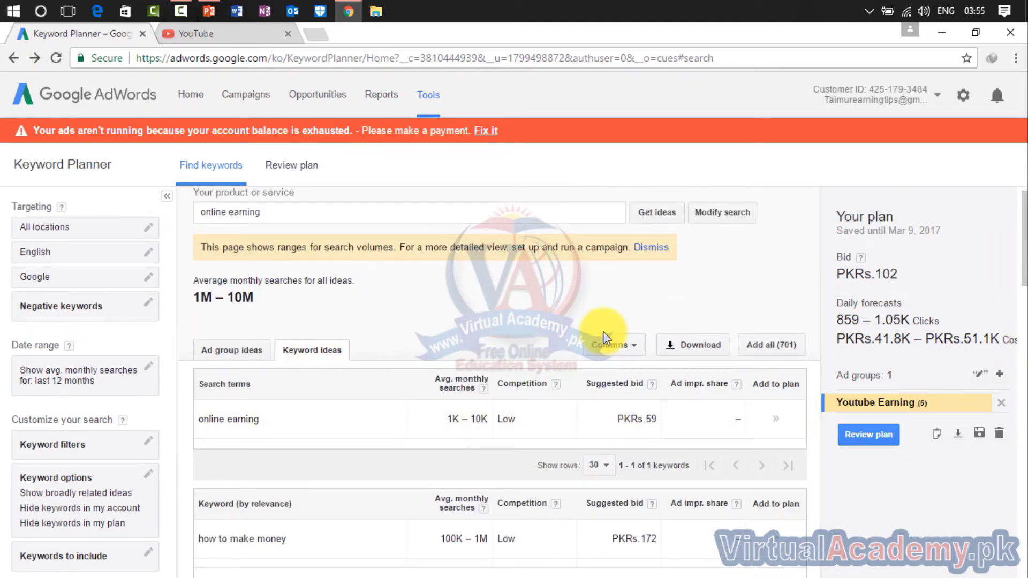
left_click(698, 346)
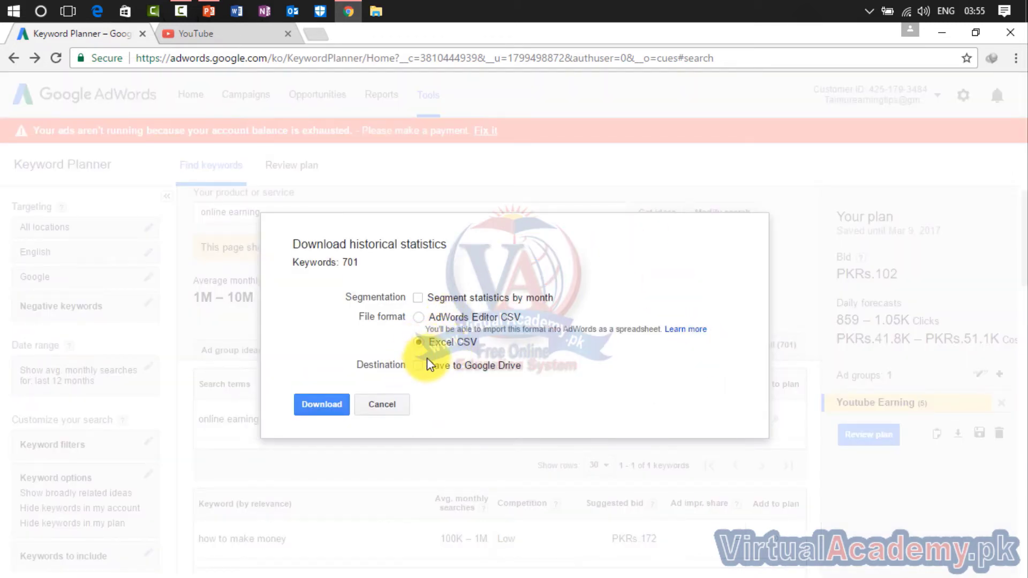
left_click(336, 396)
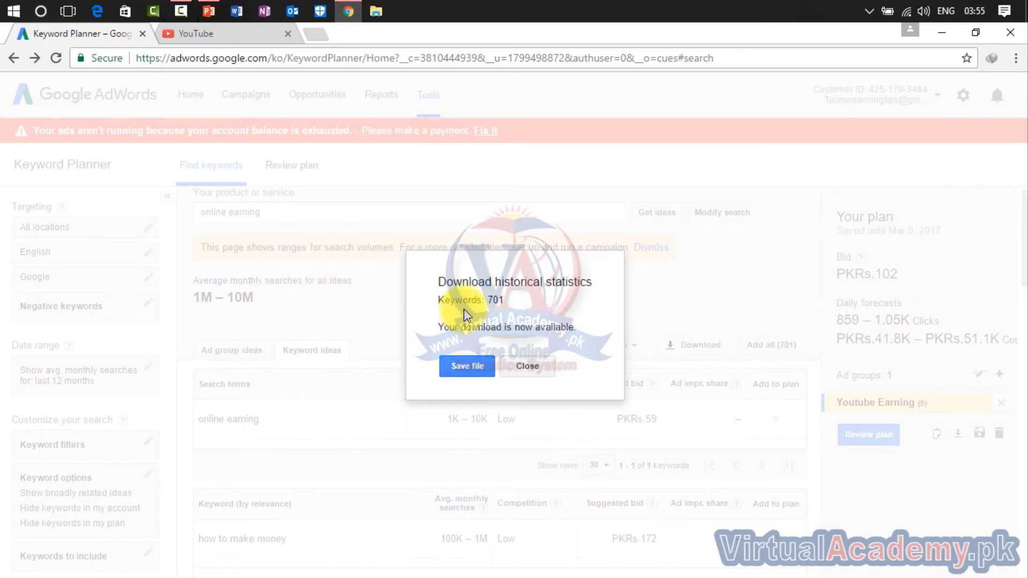
left_click(470, 369)
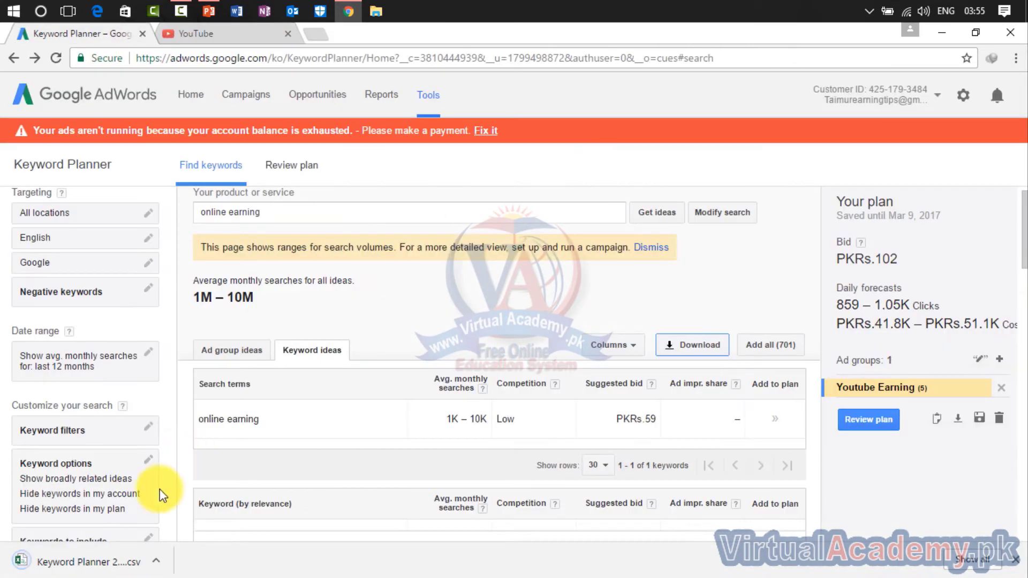
left_click(116, 560)
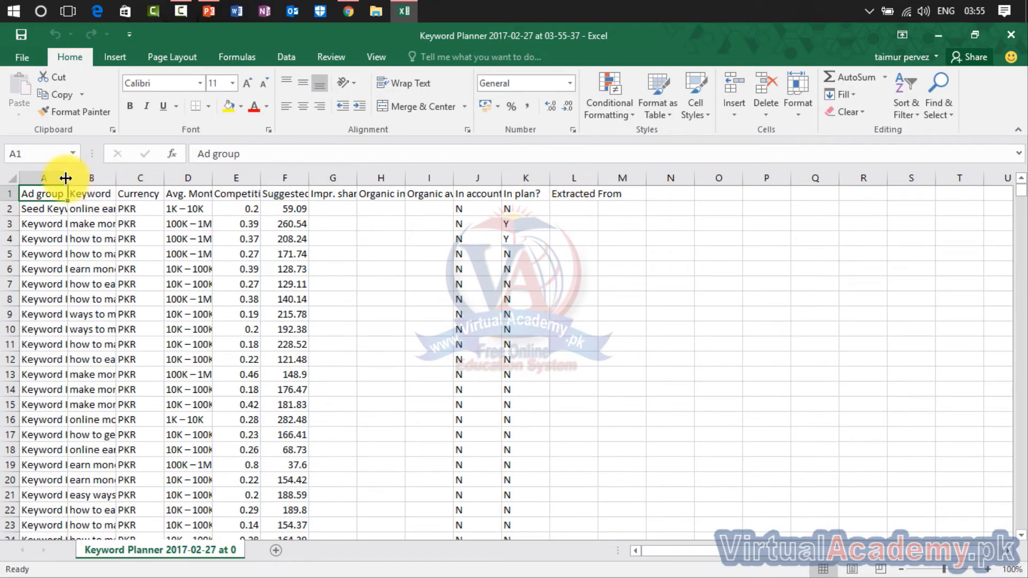
Widen the keyword sheet's columns and delete the Ad group column
left_click_drag(67, 177, 677, 172)
right_click(75, 178)
left_click(184, 271)
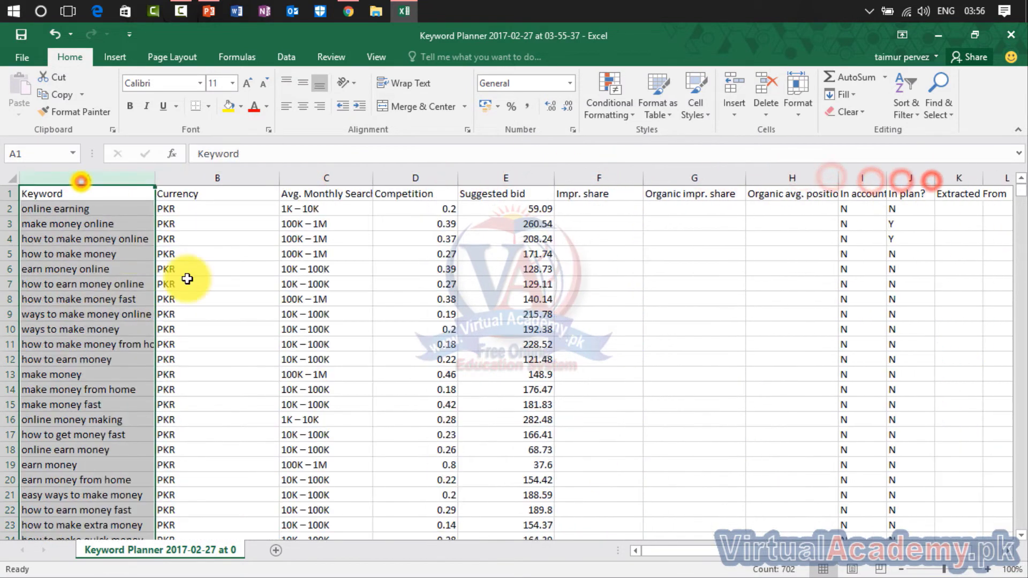
Delete the Currency, Competition and Impr. share columns from the keyword sheet
right_click(188, 179)
left_click(298, 273)
left_click(293, 176)
right_click(294, 177)
left_click(320, 298)
right_click(402, 176)
left_click(426, 298)
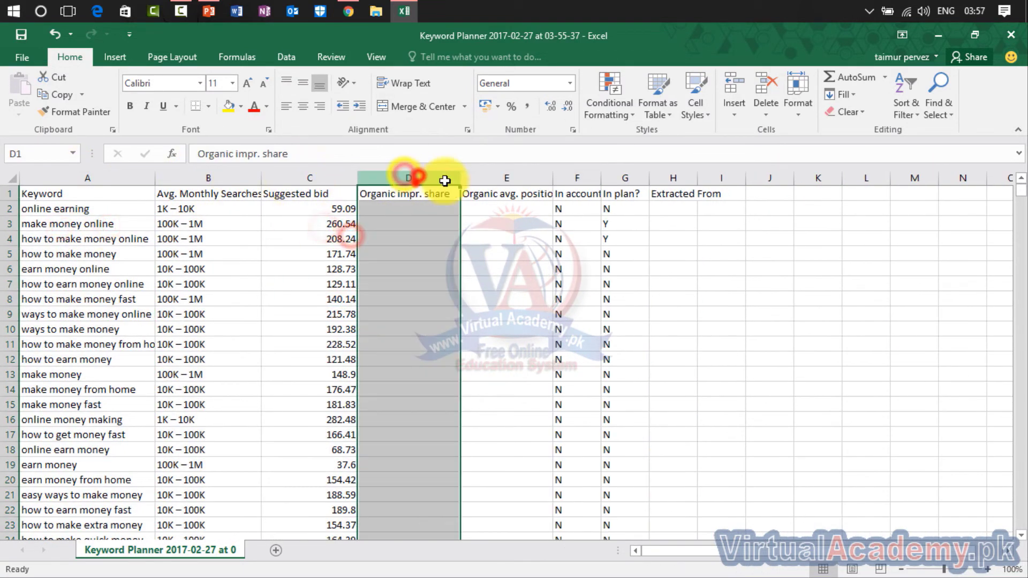
Delete all columns after Suggested bid, from Organic impr. share through Extracted From
right_click(413, 177)
left_click(449, 298)
right_click(377, 176)
left_click(414, 298)
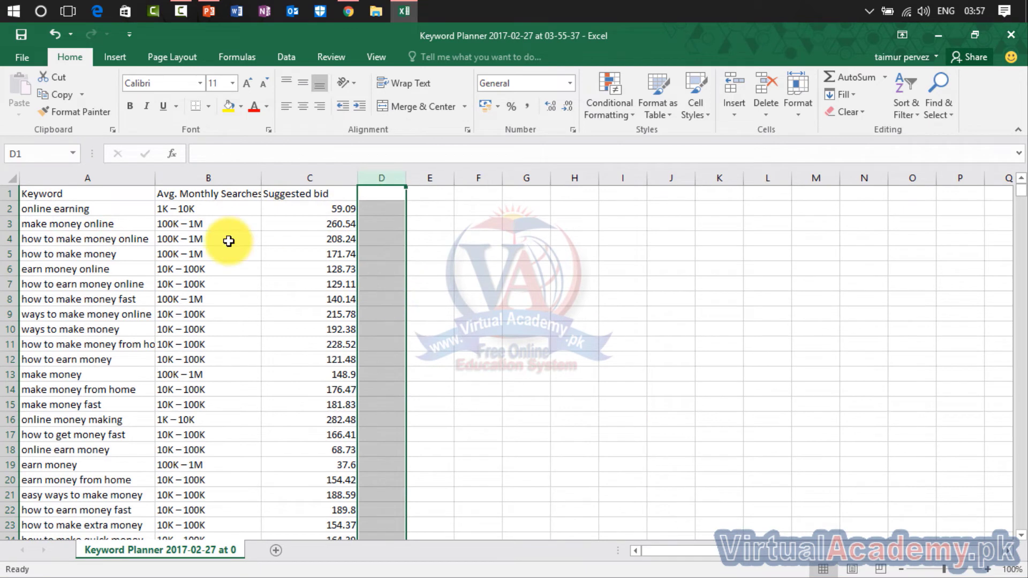
Try removing unwanted keyword rows such as "how to make money online", and undo the change
left_click(81, 210)
left_click(79, 225)
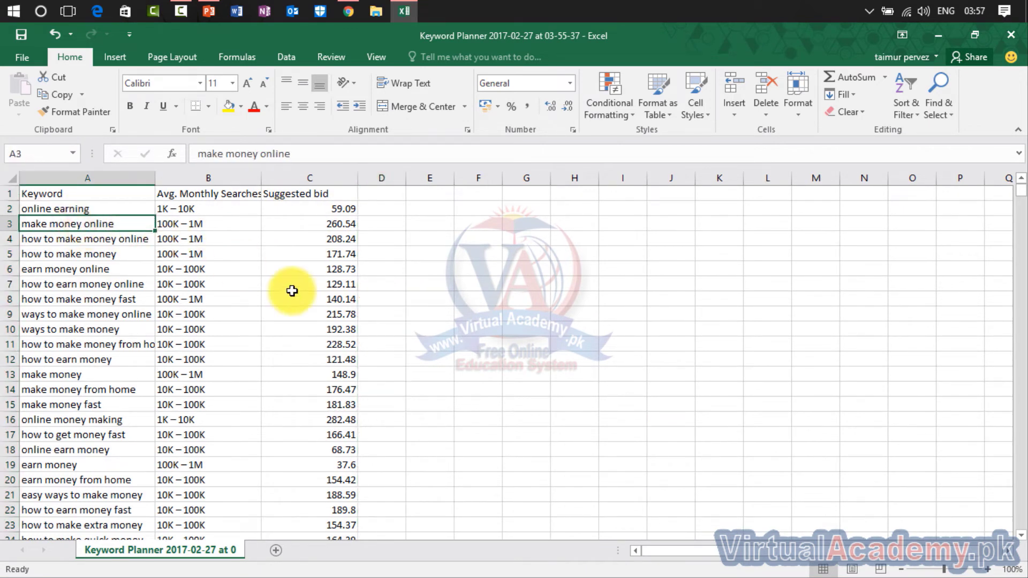
left_click_drag(10, 246, 328, 486)
key("ctrl+z")
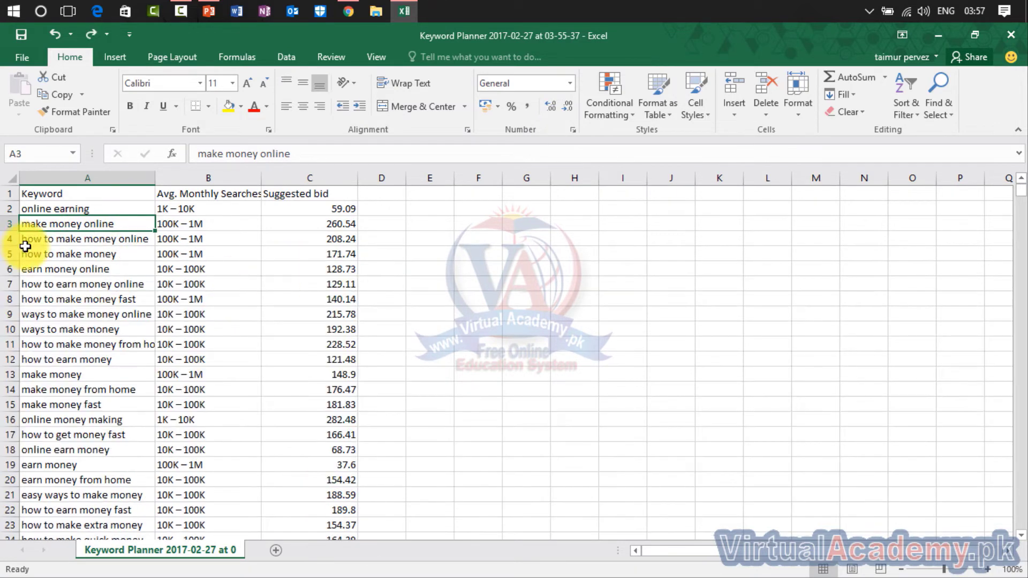
left_click(6, 239)
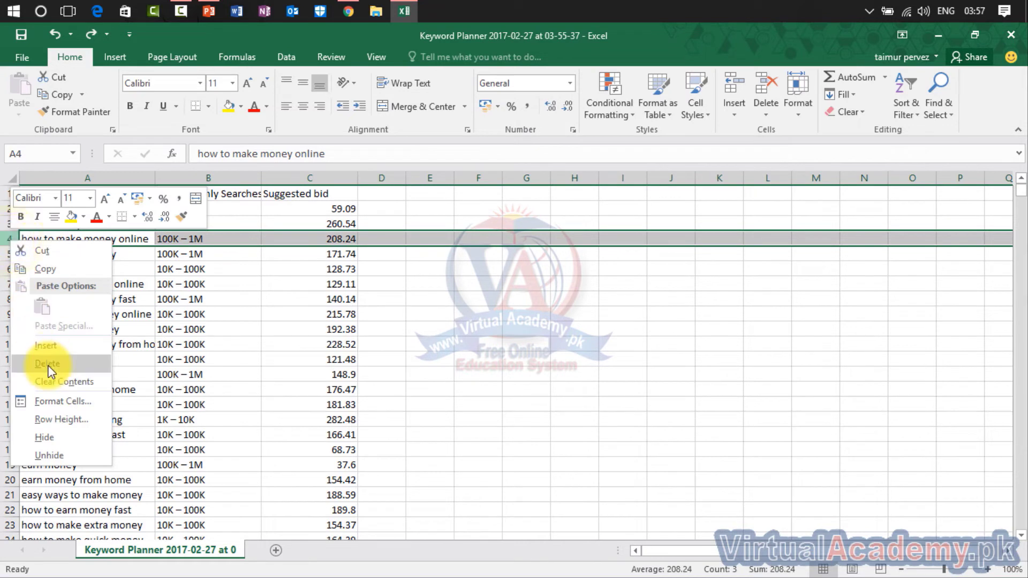
left_click(583, 355)
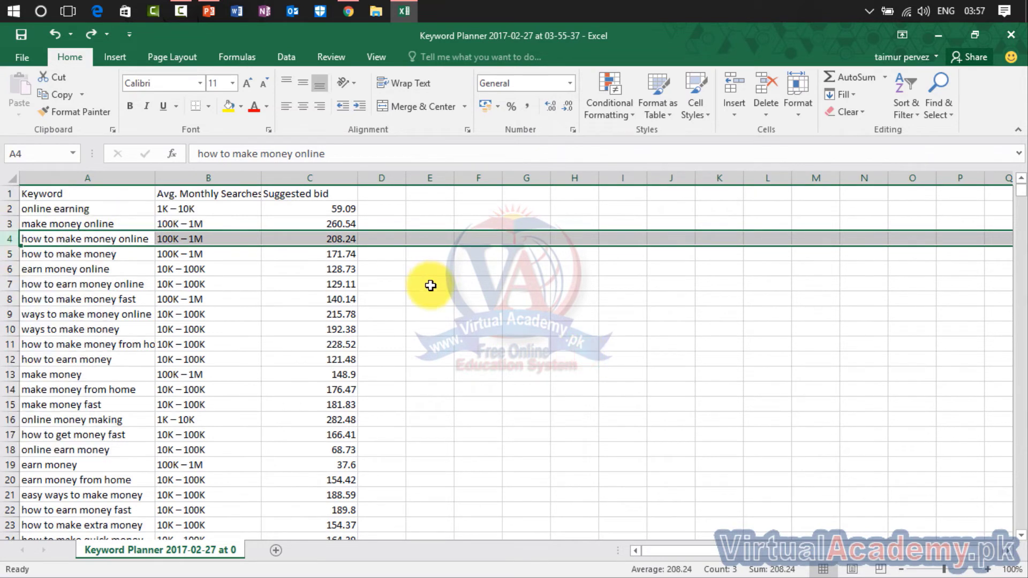
Highlight the first suggested bids and the matching keywords in the sheet to review them
left_click_drag(348, 209, 278, 417)
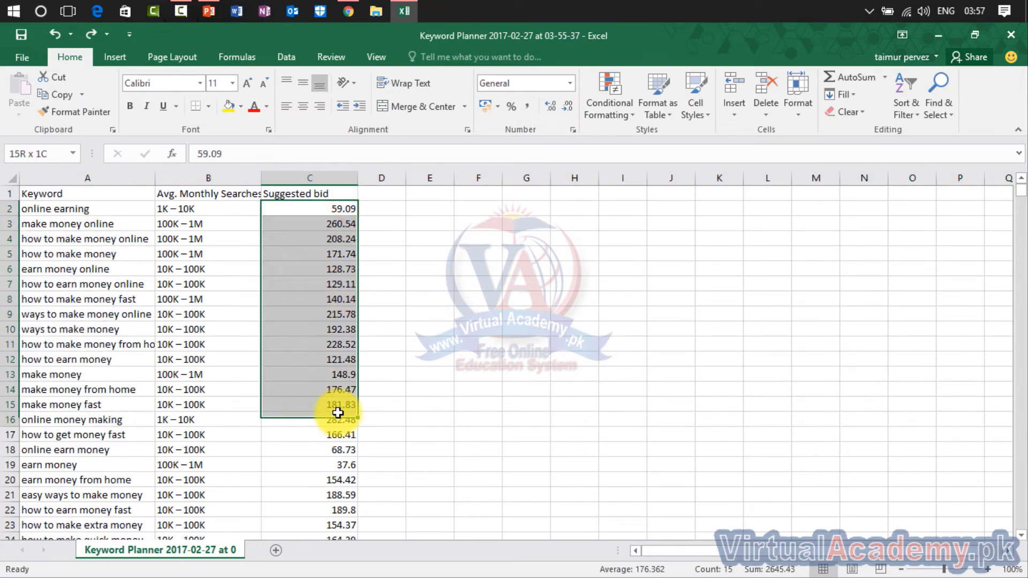
left_click_drag(67, 208, 41, 357)
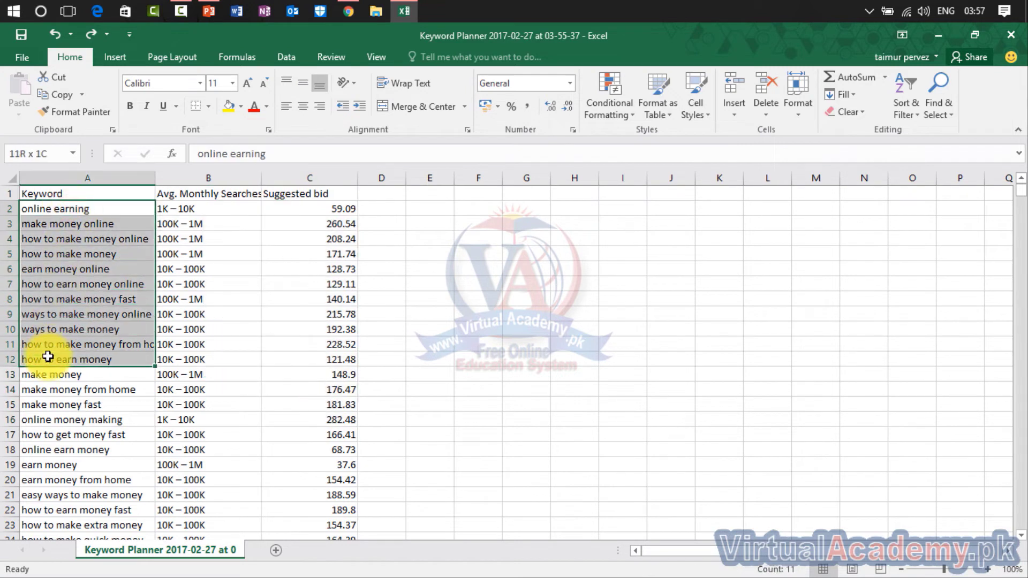
left_click(50, 224)
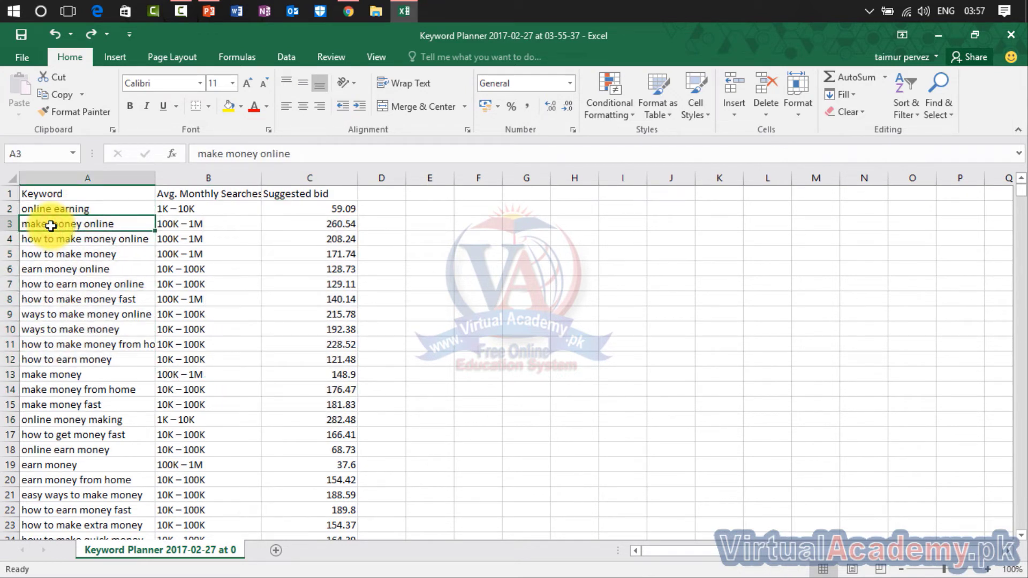
Close the keyword workbook without saving its changes and switch back to the YouTube video's edit page in Chrome
key("alt+F4")
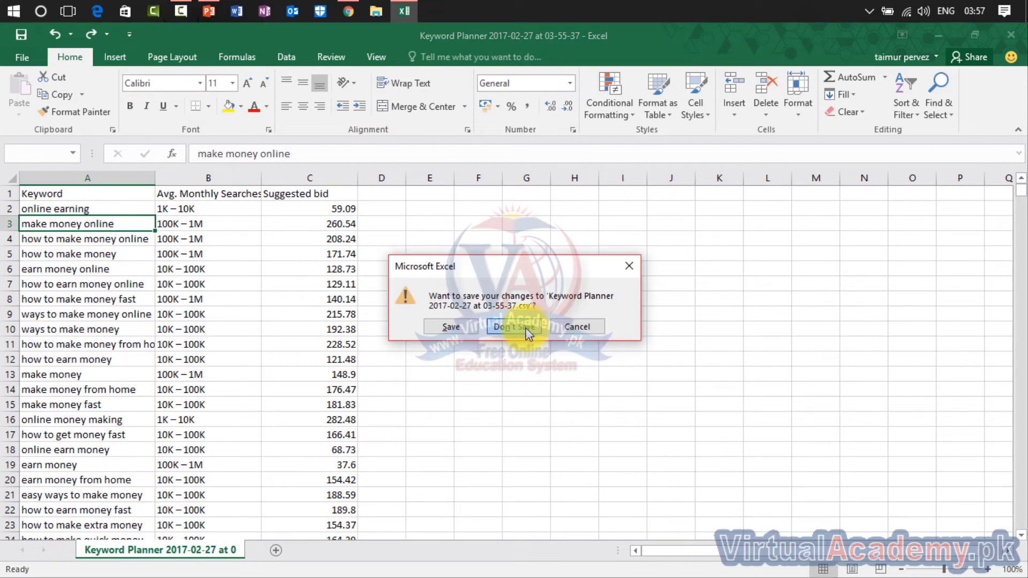
left_click(523, 327)
left_click(247, 32)
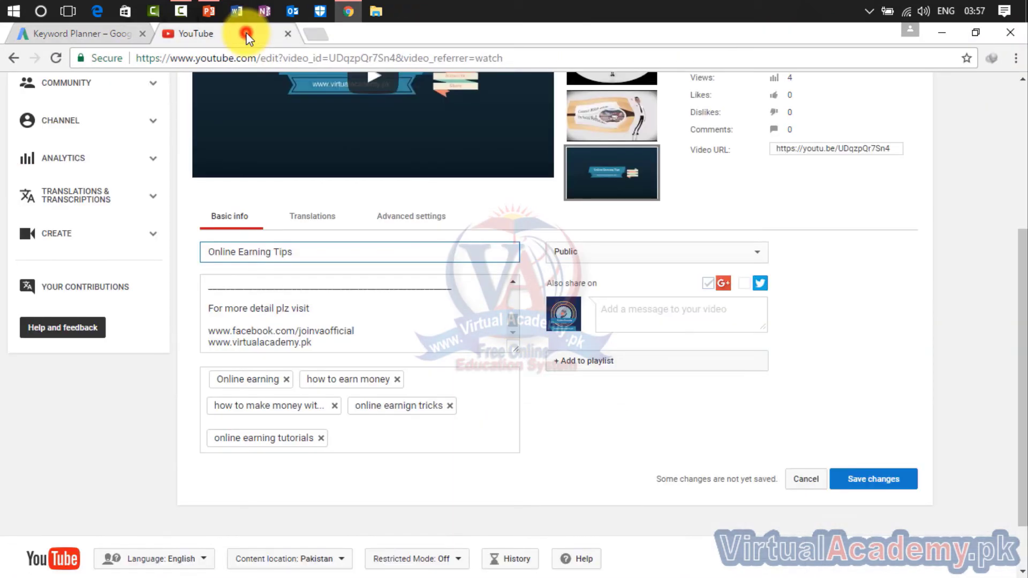
Search Google for "google trends" in a new browser tab and open the Google Trends site
left_click(329, 37)
type("google trends")
key("Return")
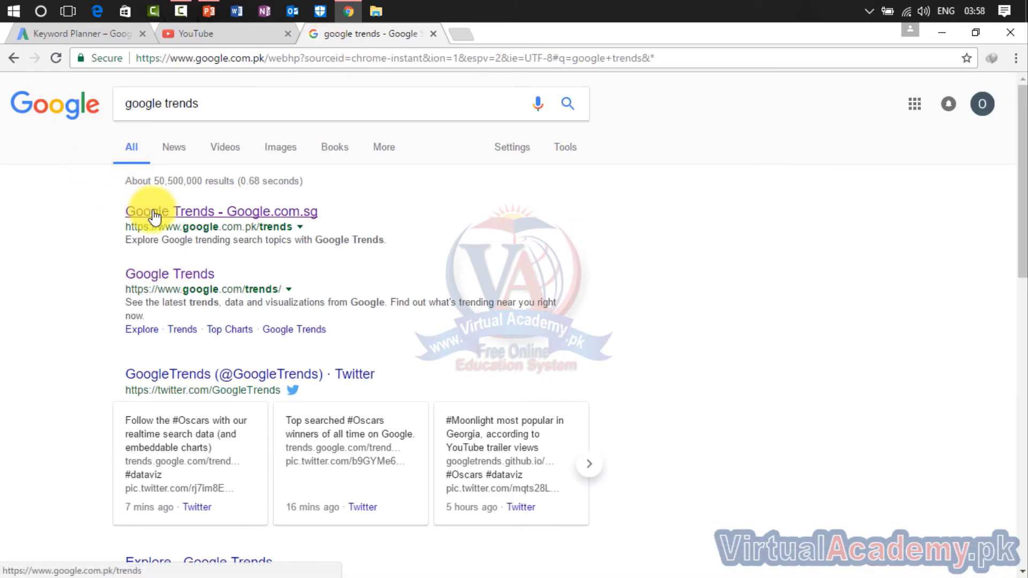
left_click(184, 210)
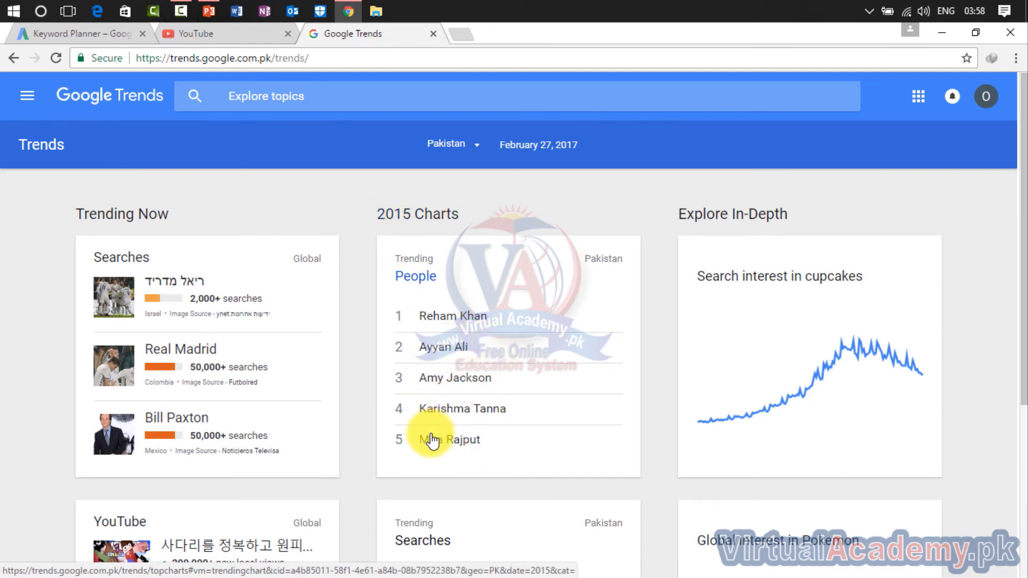
Examine the trending cards on the Google Trends home page and the full 2015 trending searches chart for Pakistan
left_click_drag(1016, 160, 1020, 420)
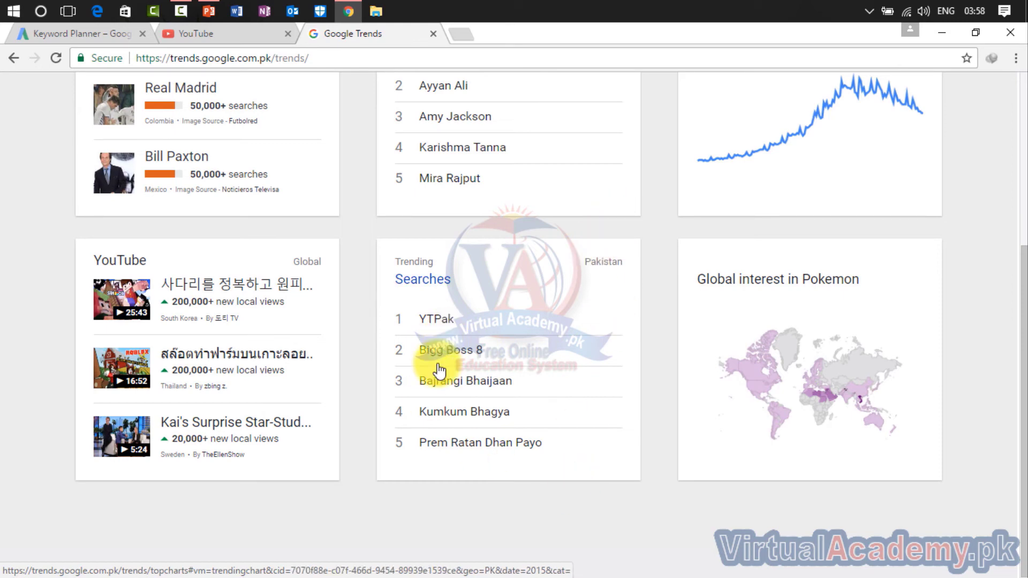
left_click_drag(1022, 321, 1020, 284)
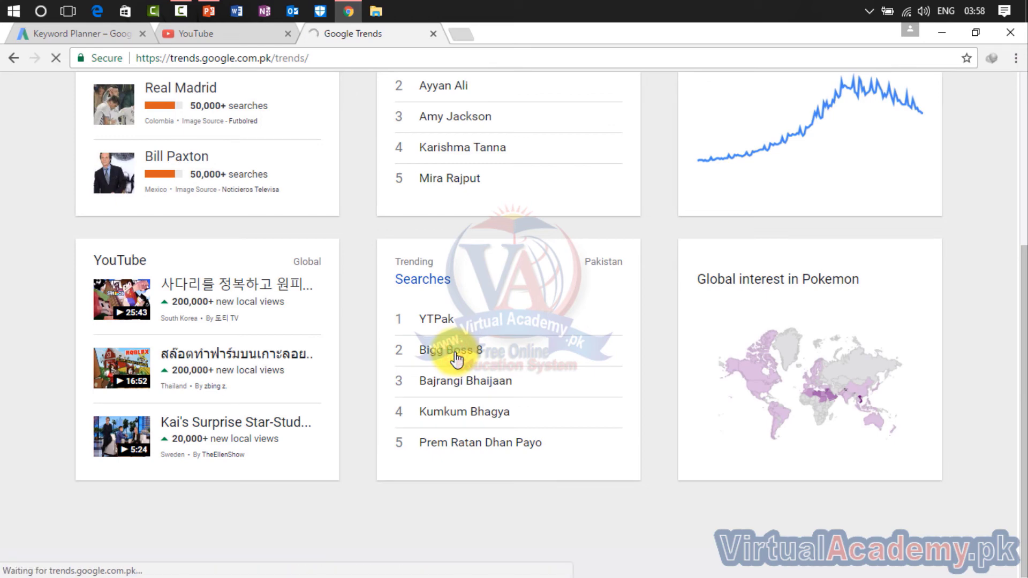
left_click(454, 351)
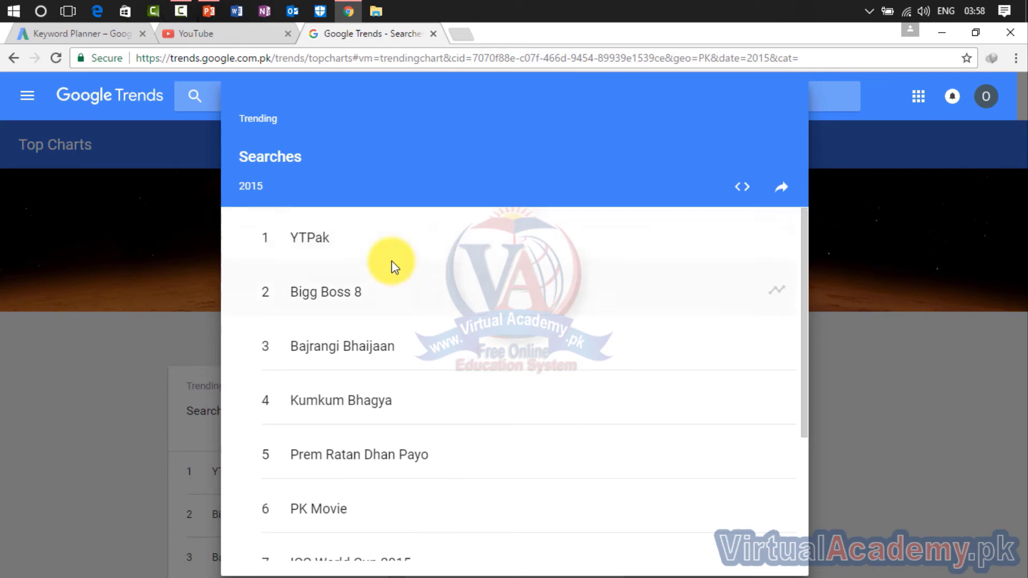
left_click(881, 228)
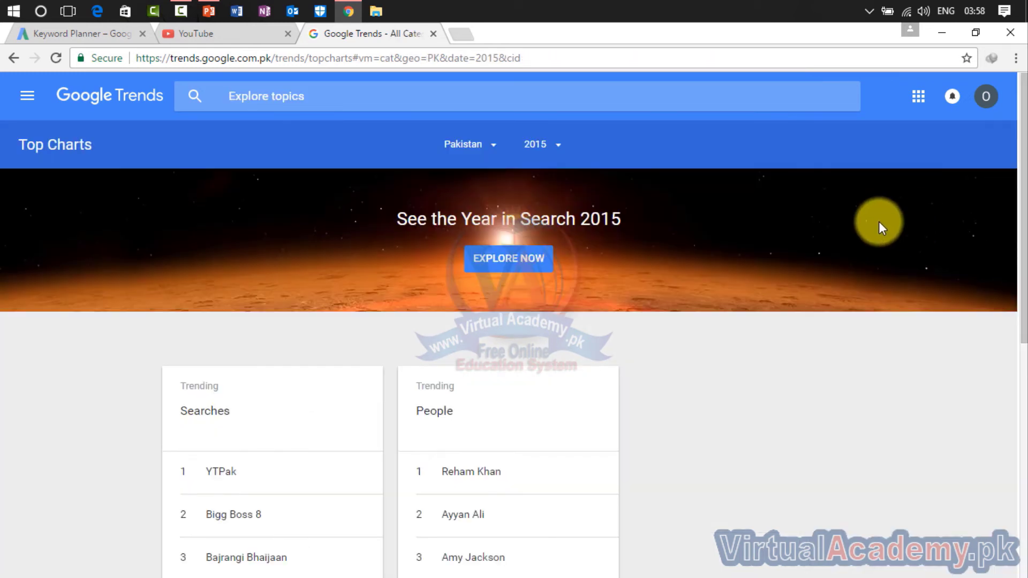
Open Trending on YouTube, set the country to India, and look through the ranked videos
left_click(27, 95)
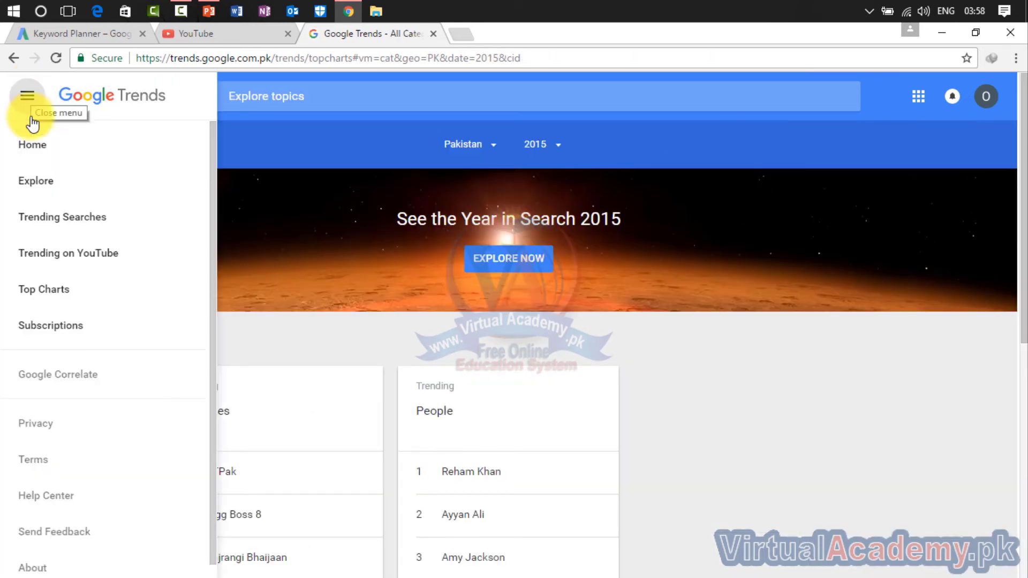
left_click(82, 254)
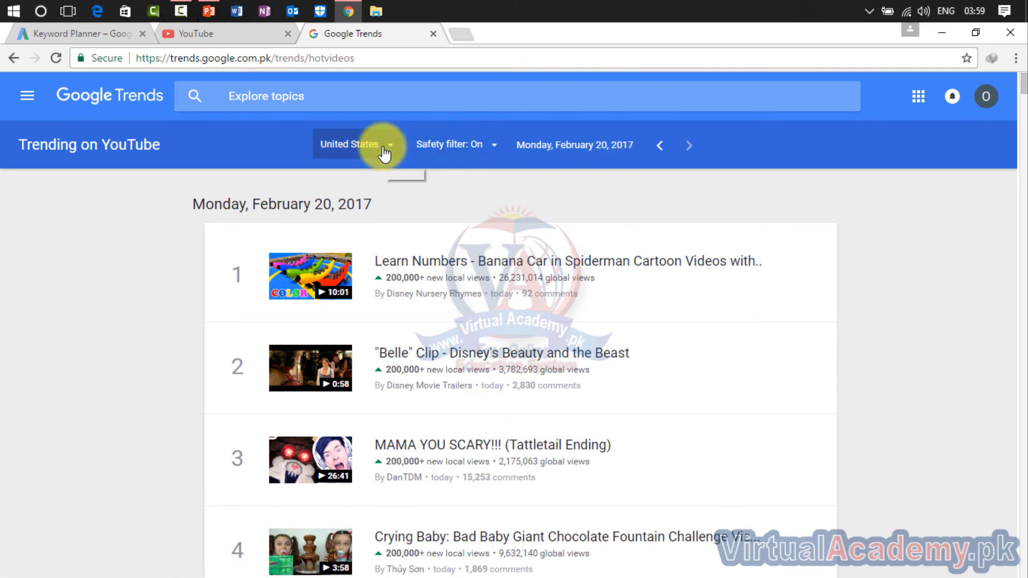
left_click(400, 154)
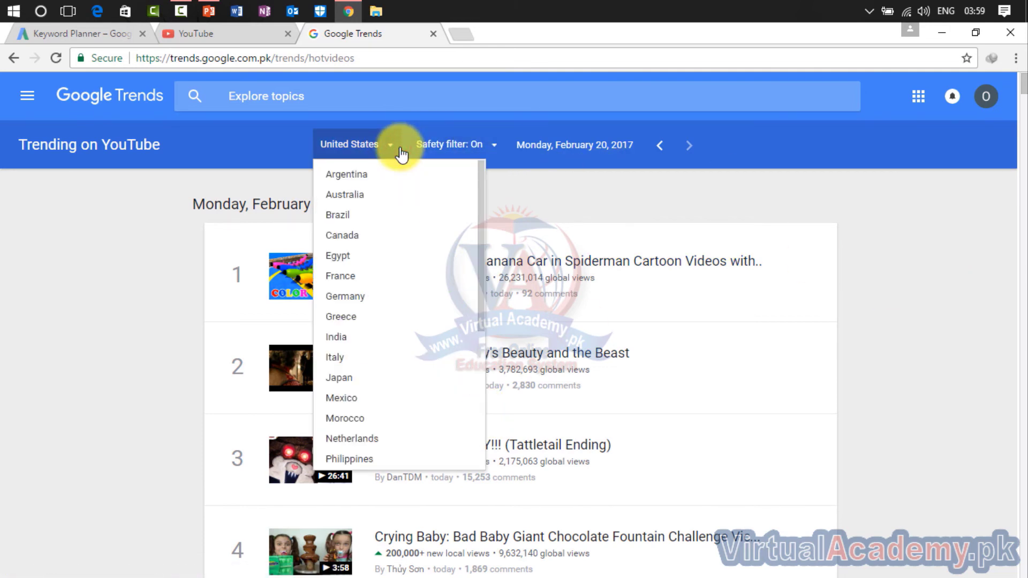
left_click(373, 341)
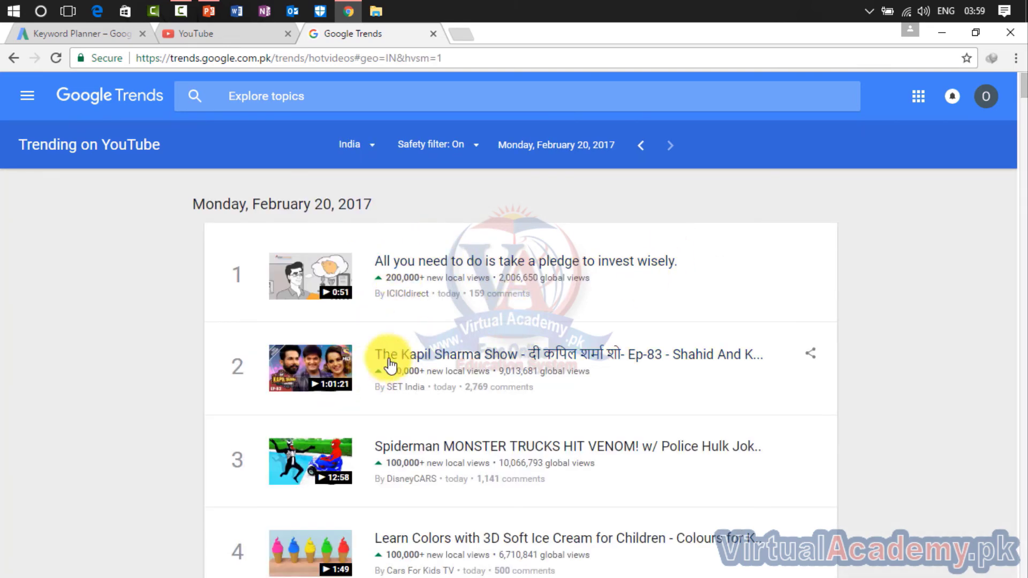
left_click(511, 360)
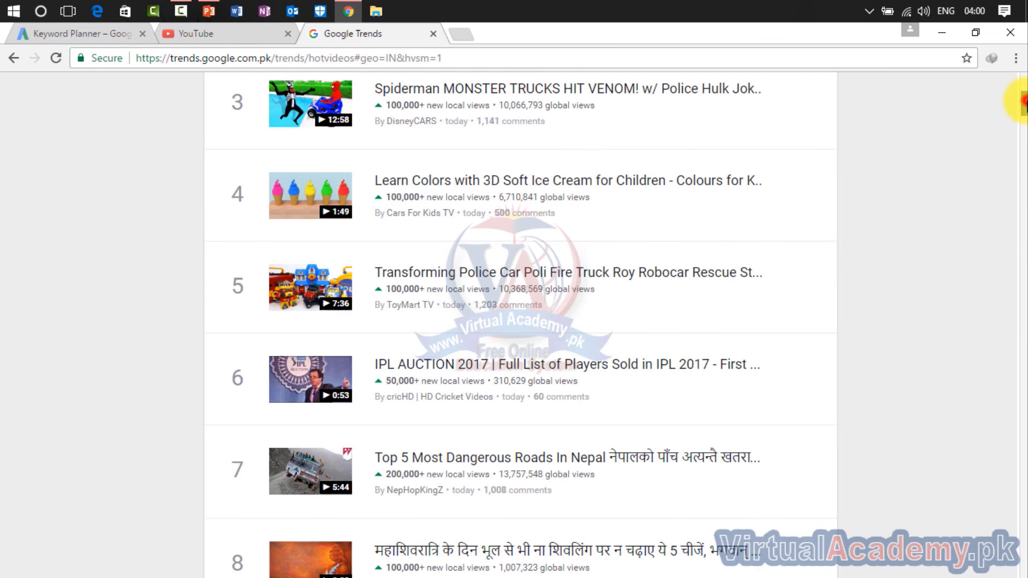
left_click_drag(1023, 101, 1023, 81)
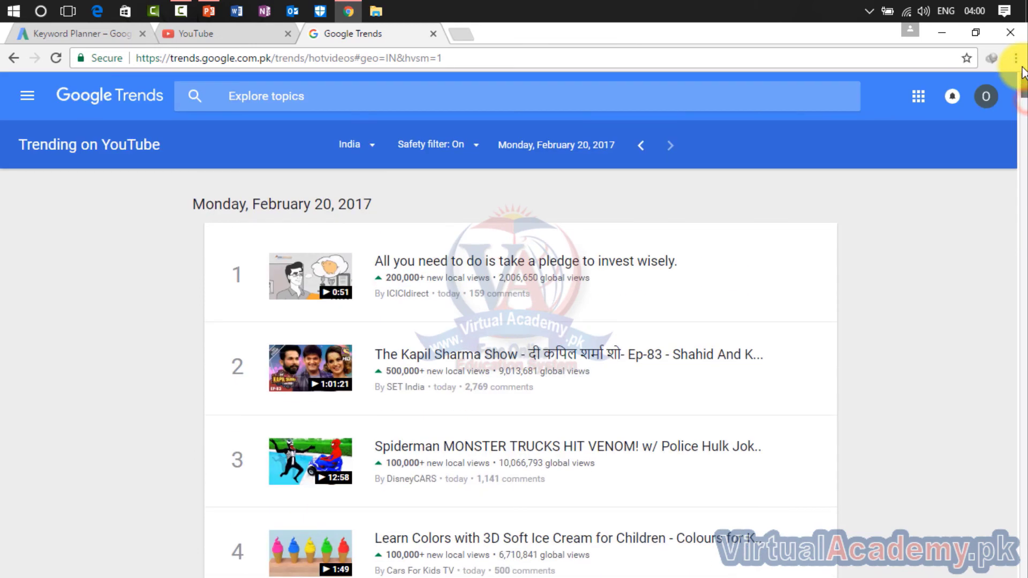